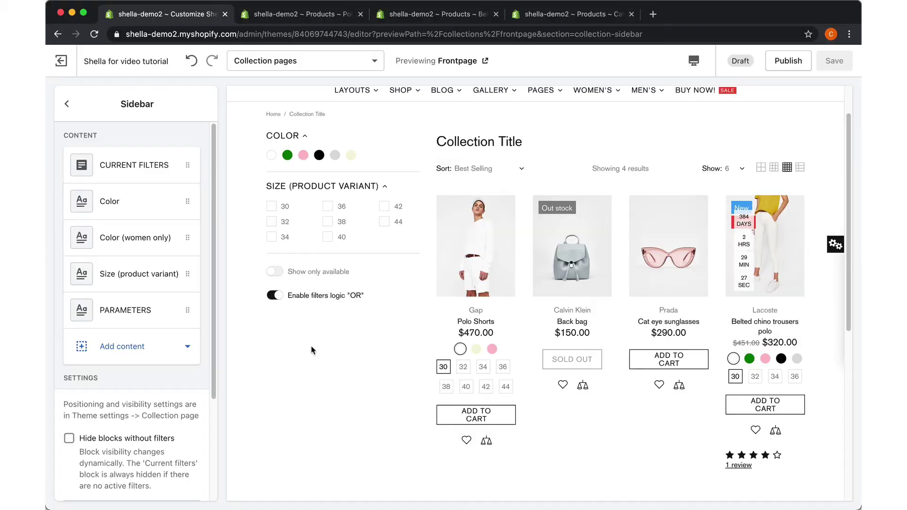
Add a Filters block to the sidebar and retitle it 'Color (product tag)'
left_click(168, 350)
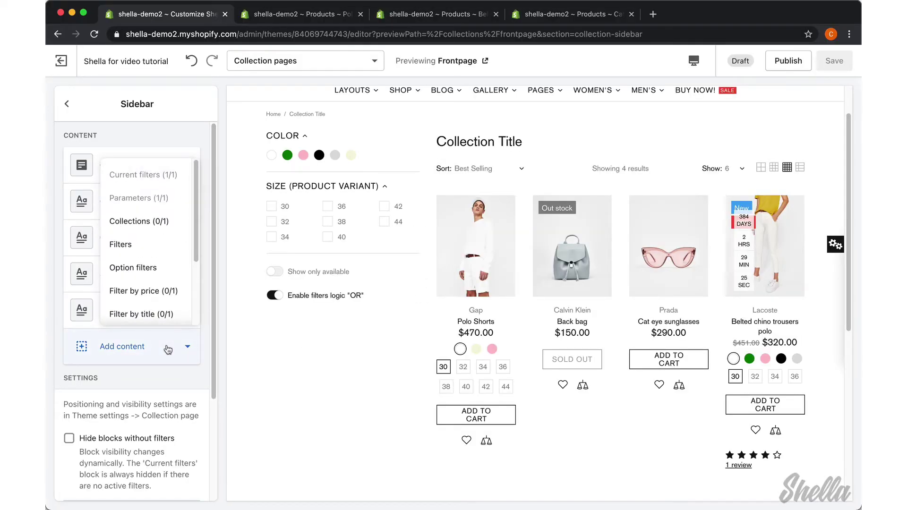
left_click(155, 250)
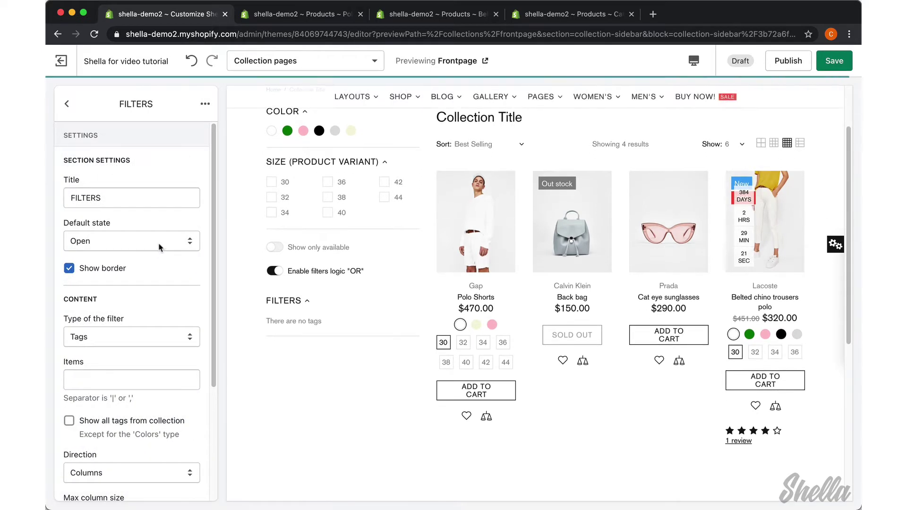
left_click(137, 197)
double_click(137, 198)
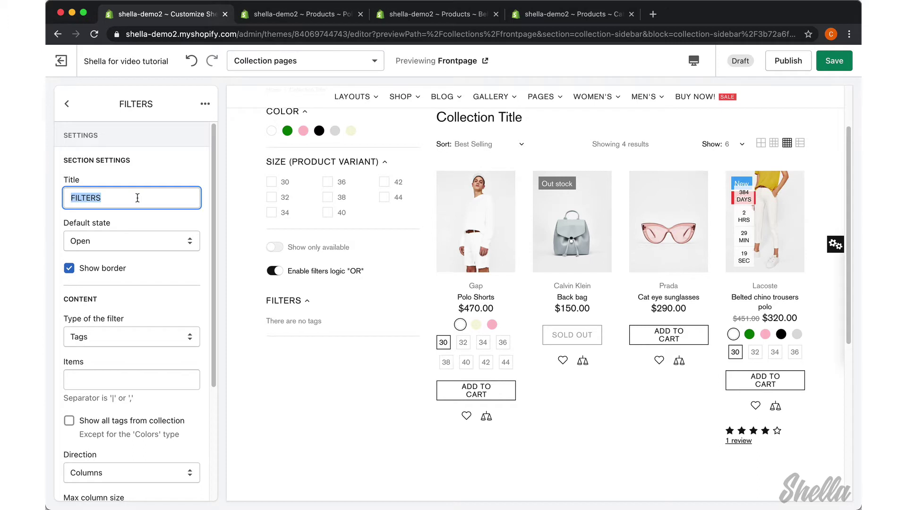
type("Color ")
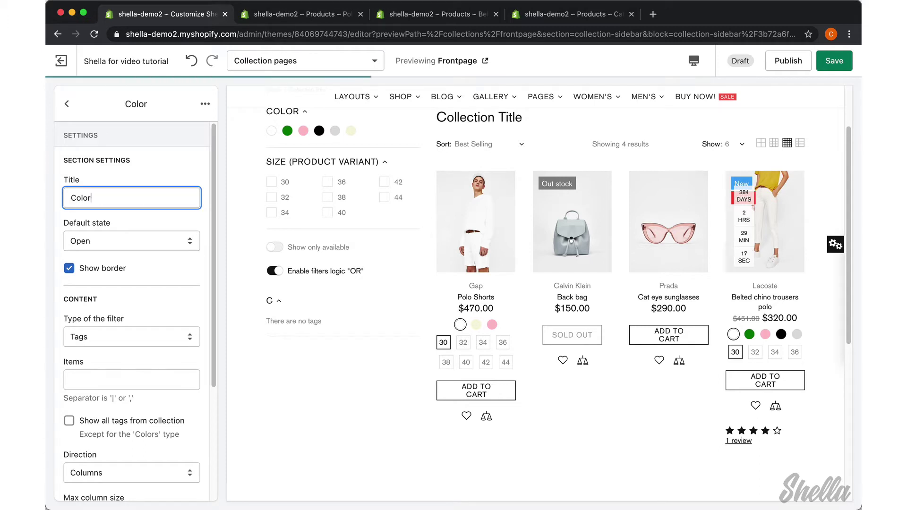
type("(p")
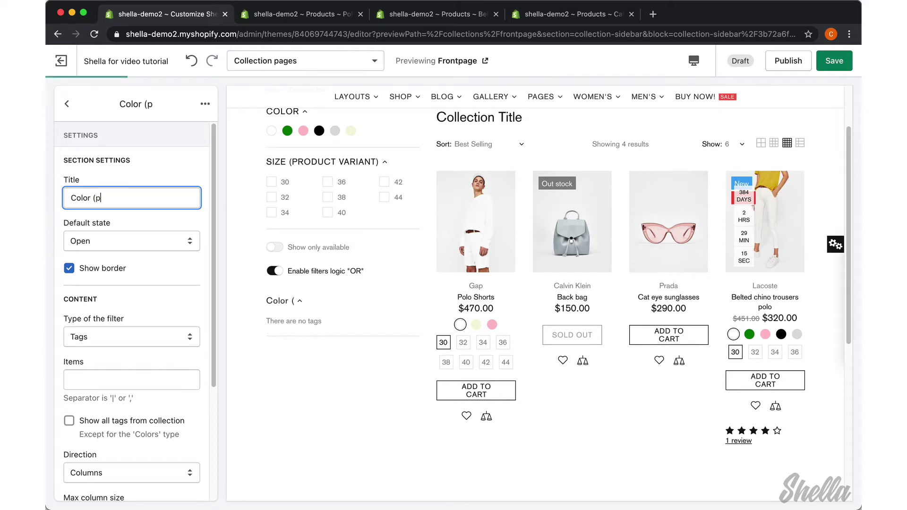
type("roduct tag)")
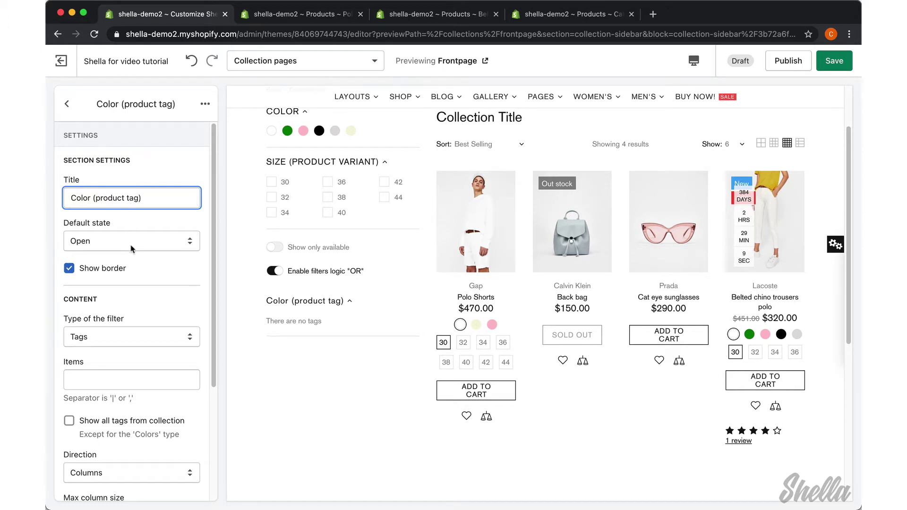
Set the filter type to Colors with items Black|White|Pink and swatches laid out in rows
left_click(115, 378)
left_click(104, 337)
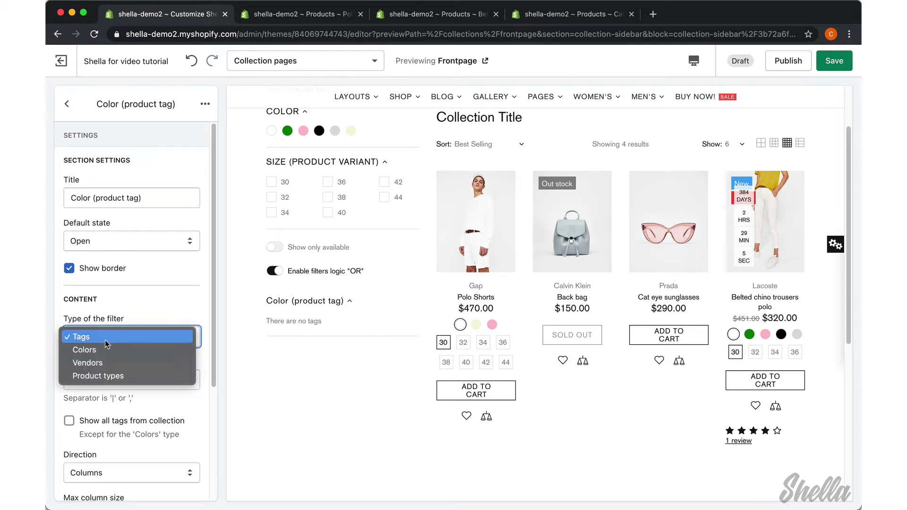
left_click(97, 350)
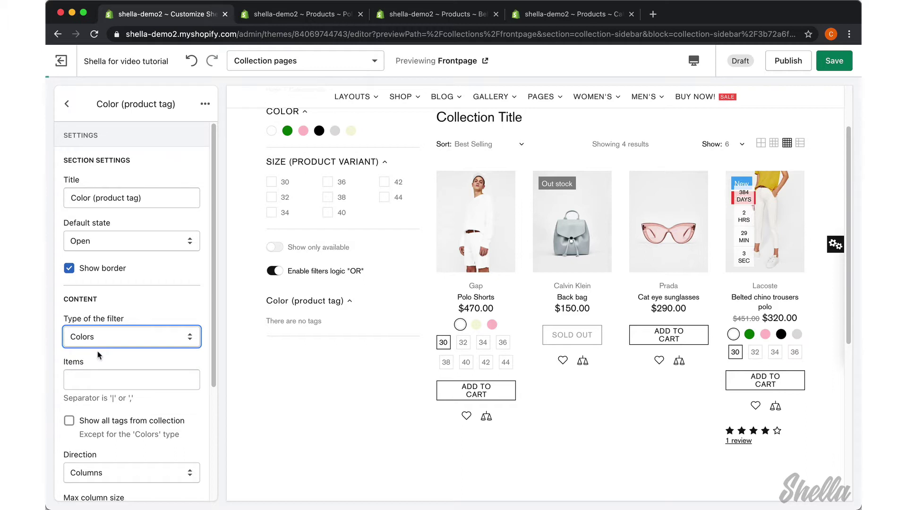
left_click(91, 375)
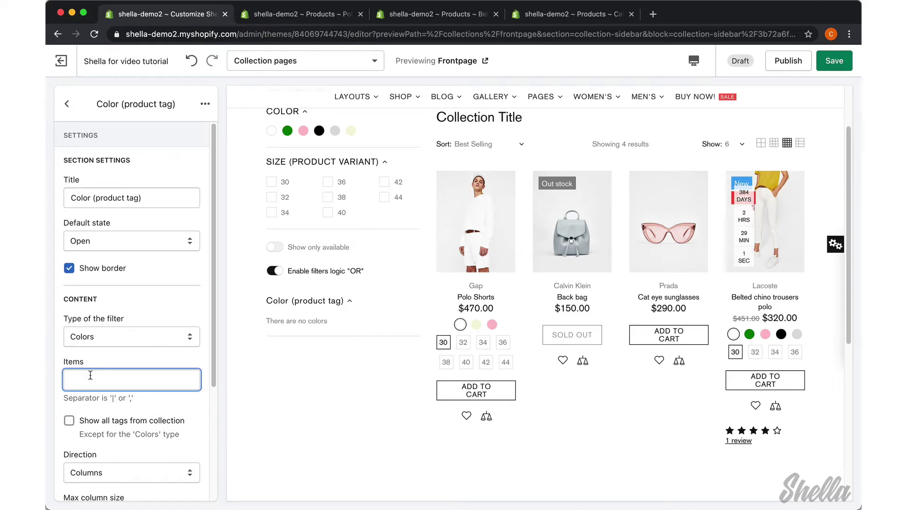
type("Black|White|Pink")
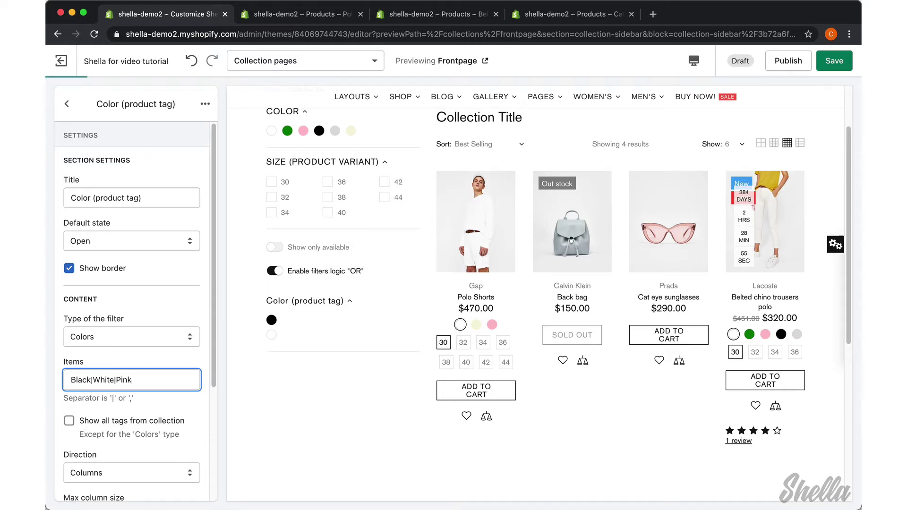
scroll(138, 396, "down", 1)
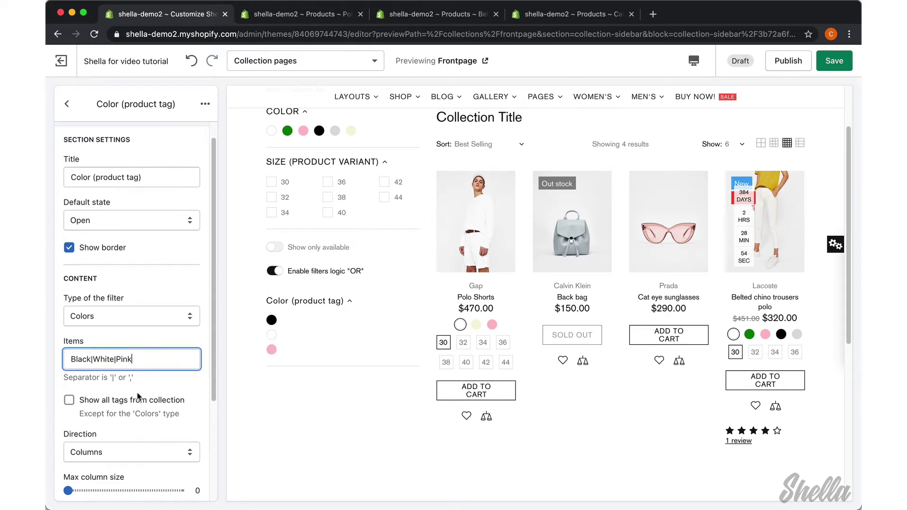
left_click(117, 452)
left_click(119, 465)
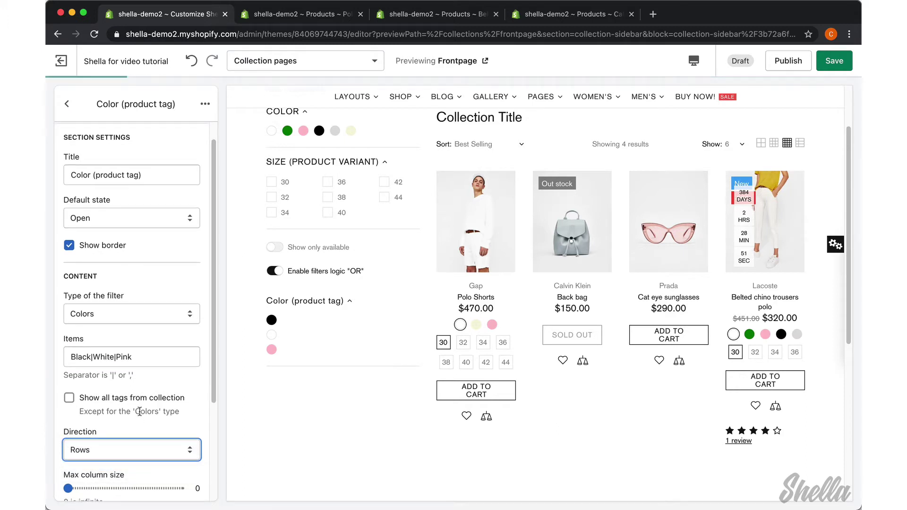
scroll(140, 412, "down", 6)
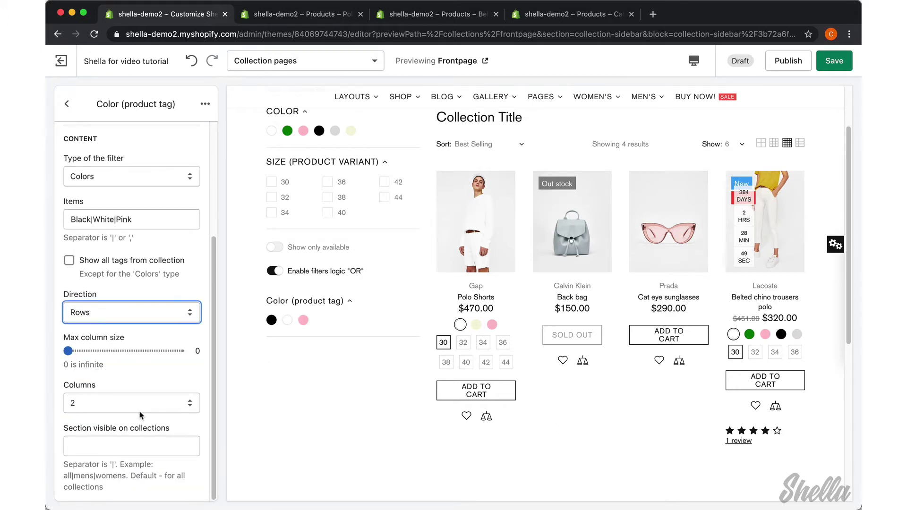
scroll(141, 415, "up", 7)
left_click(67, 104)
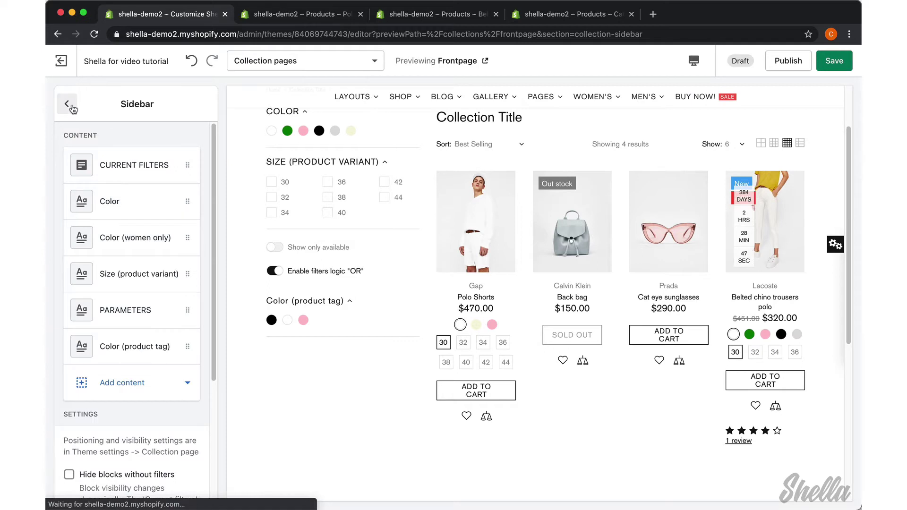
Move the Color (product tag) block above PARAMETERS and save the theme
left_click_drag(158, 344, 159, 301)
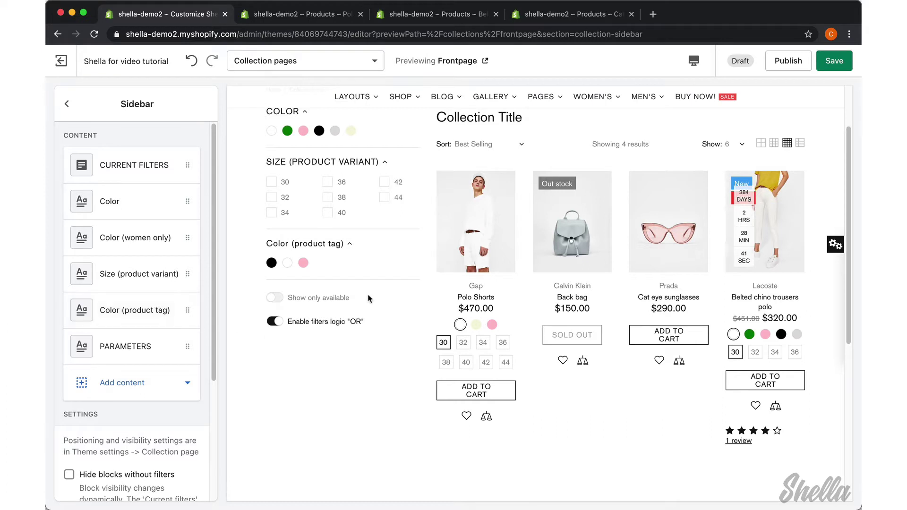
left_click(833, 67)
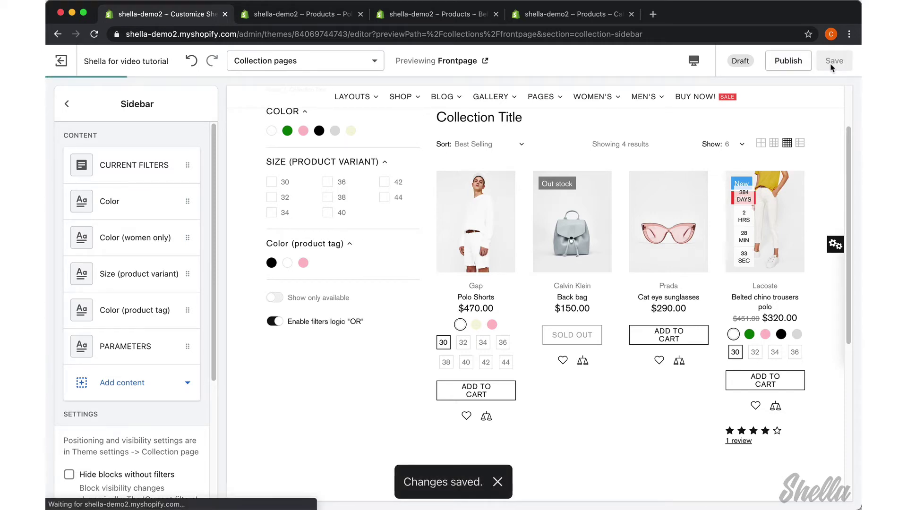
In the preview, apply the Black, White and Pink colour swatches to get 3 results
left_click(272, 263)
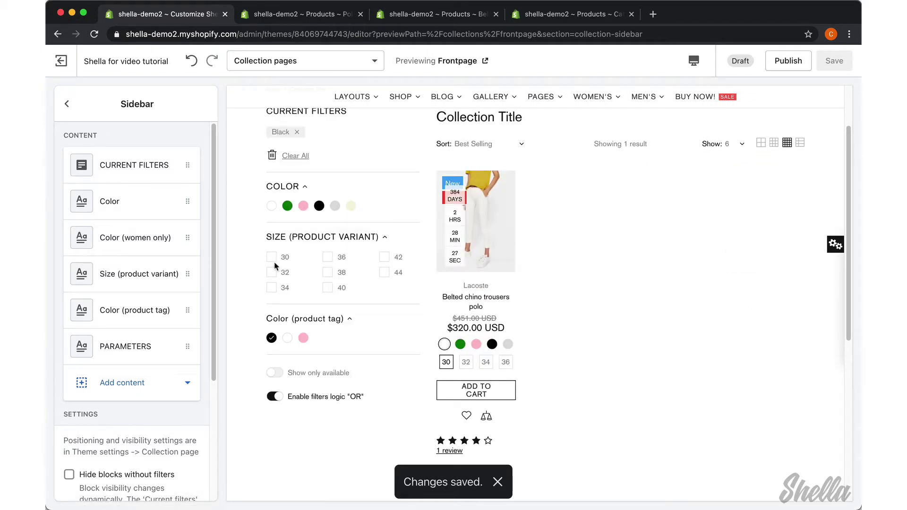
left_click(287, 339)
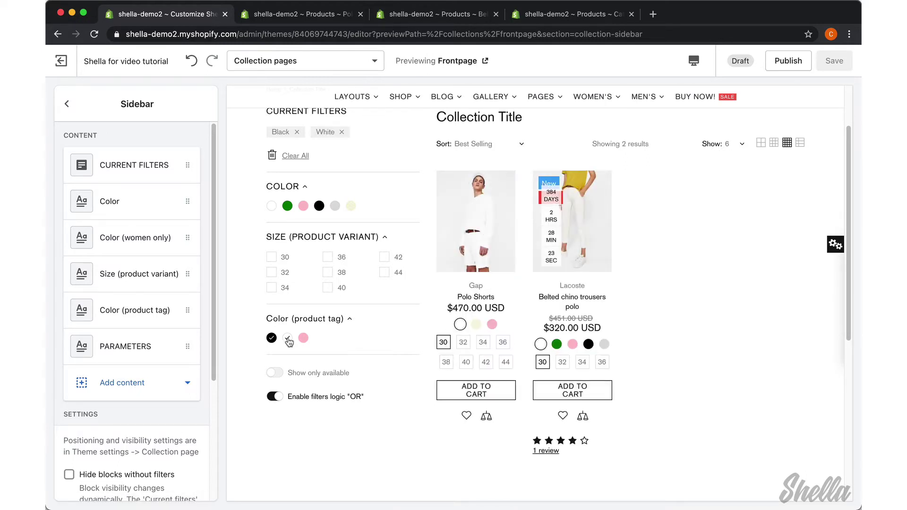
left_click(304, 339)
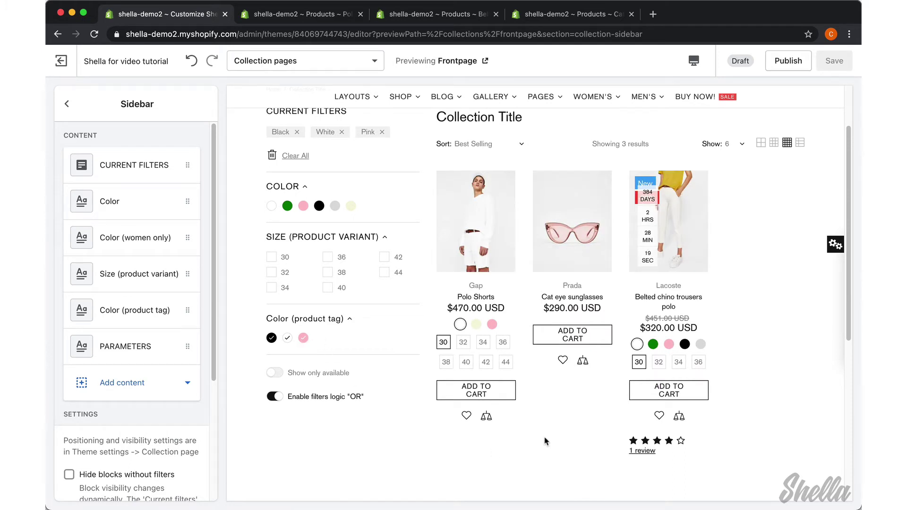
mouse_move(595, 239)
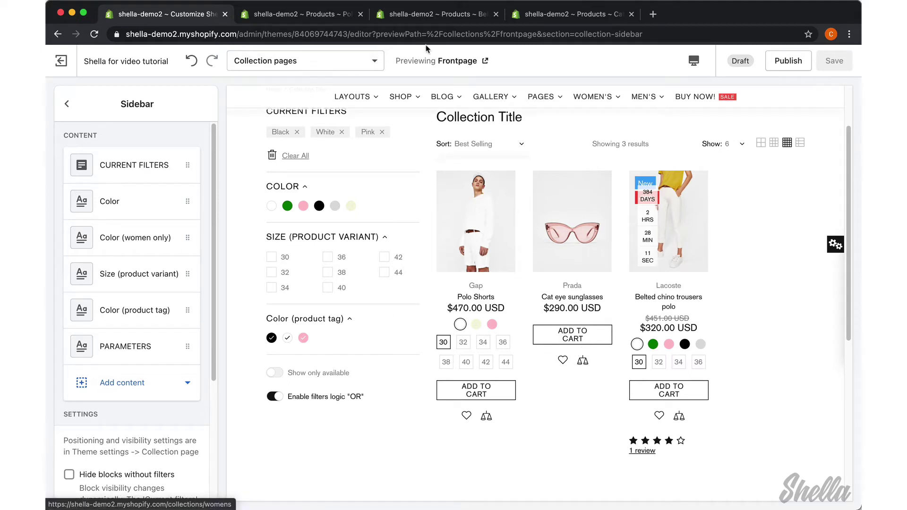
Check the Prada sunglasses product's tags in admin: Women, Pink and Accessories
left_click(548, 19)
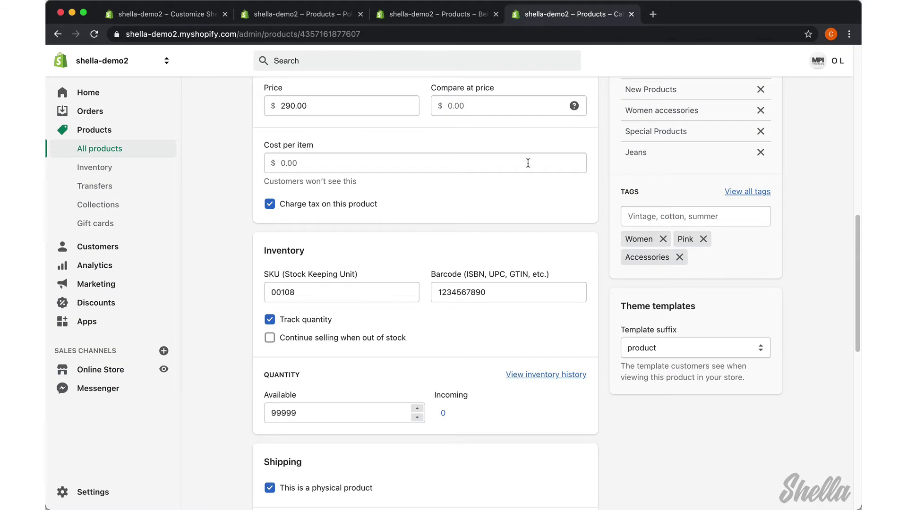
scroll(516, 280, "up", 12)
scroll(516, 282, "down", 5)
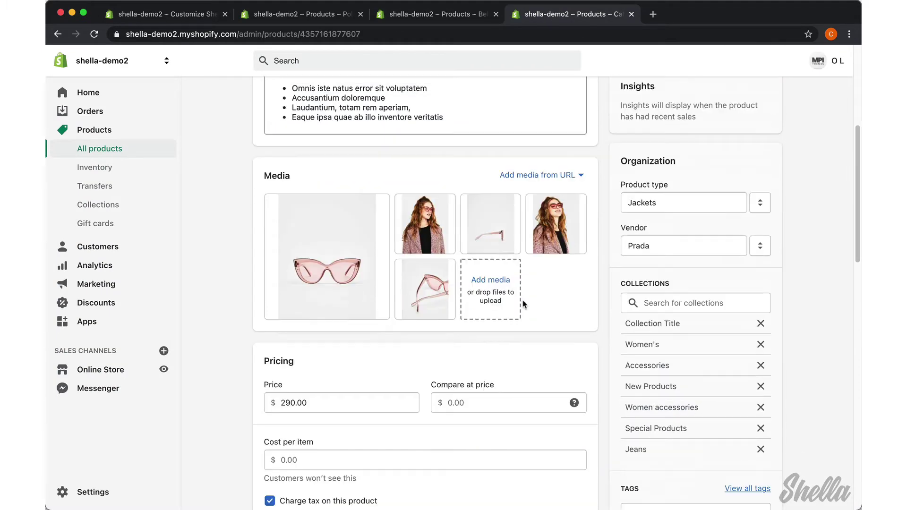
scroll(547, 301, "down", 4)
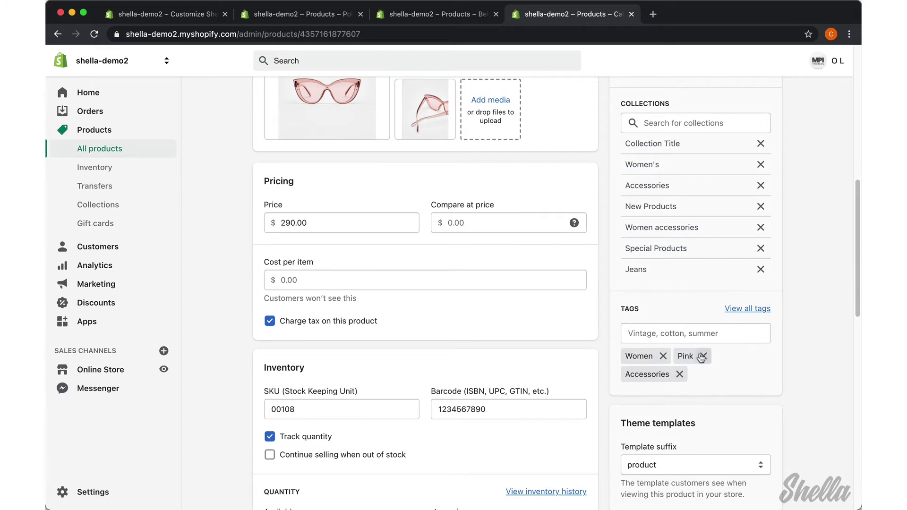
left_click_drag(679, 355, 685, 355)
left_click(805, 358)
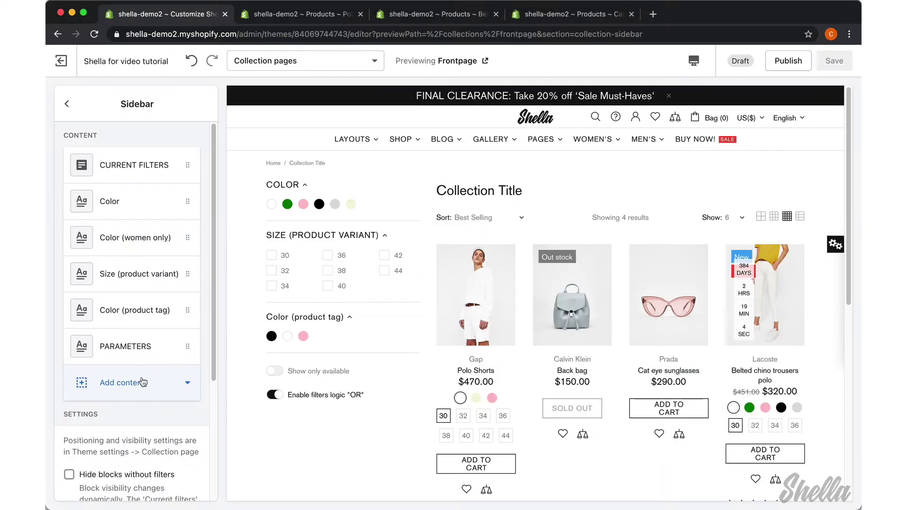
Add another Filters block to the sidebar titled 'Size (product tag)'
left_click(144, 382)
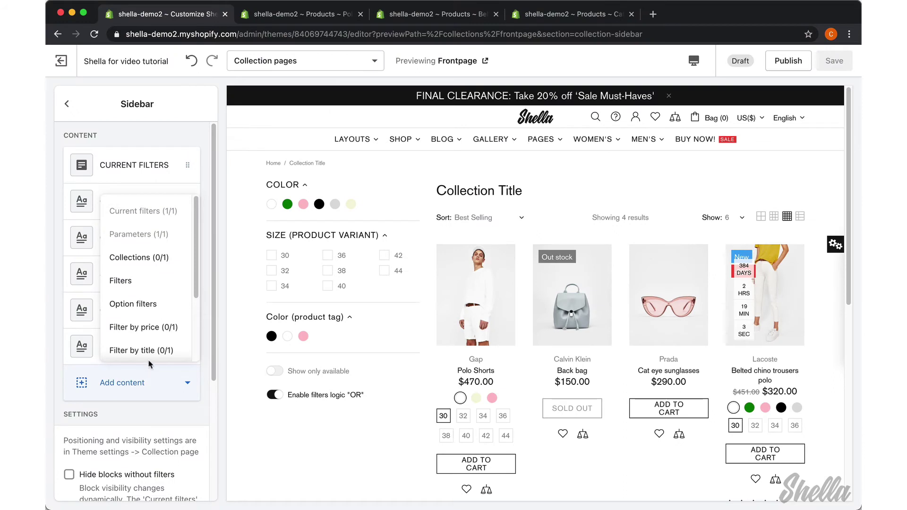
left_click(145, 284)
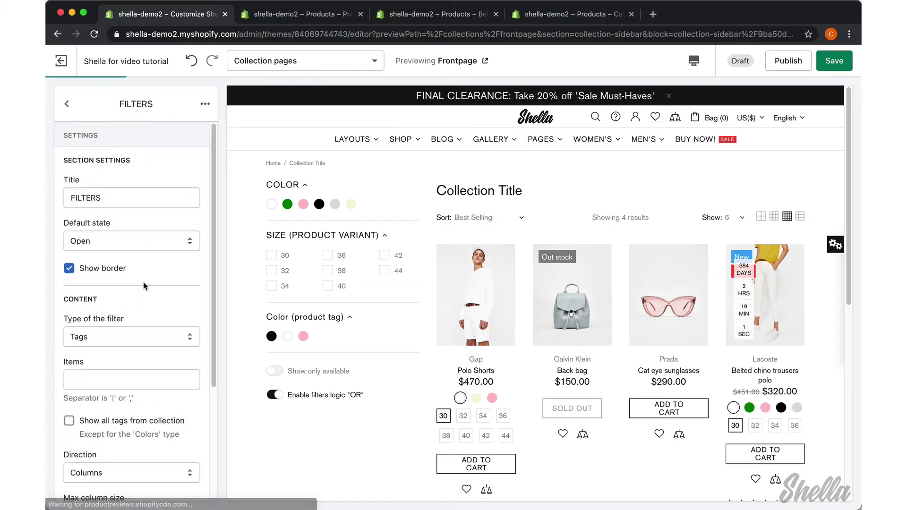
double_click(136, 197)
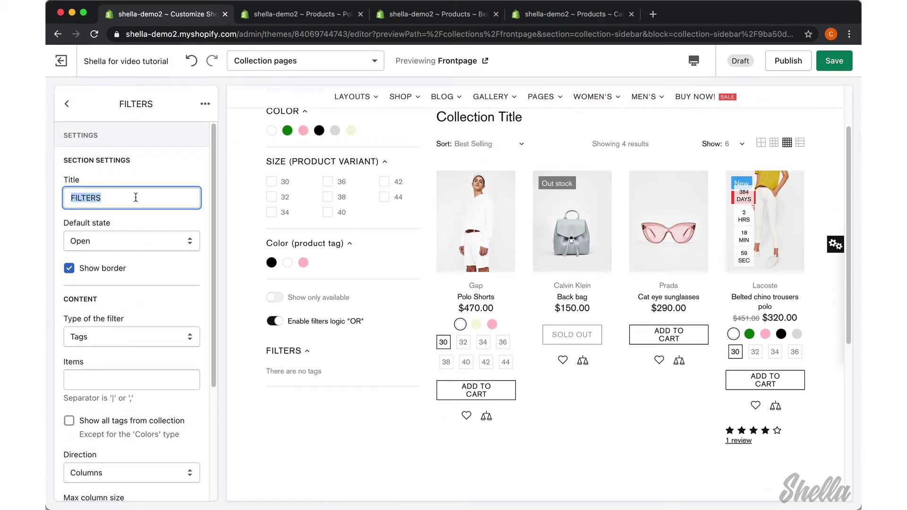
type("Size")
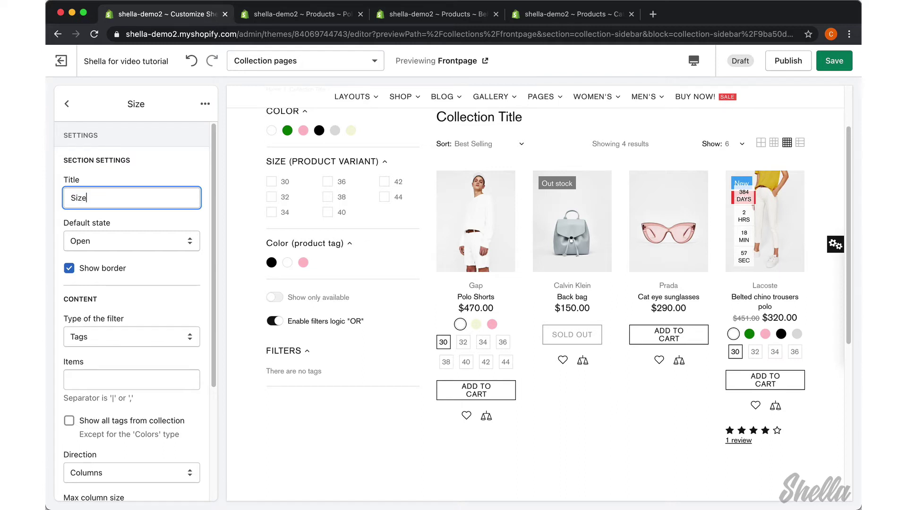
type(" (product ta")
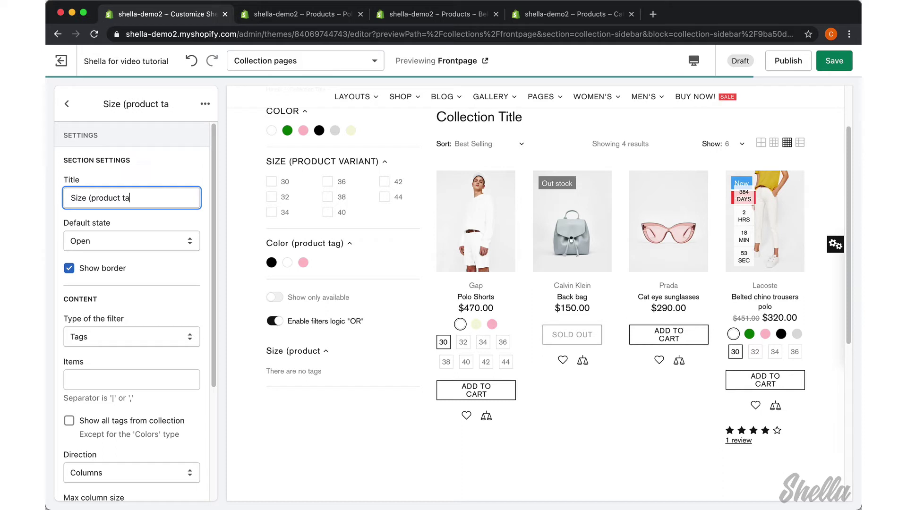
type("g)")
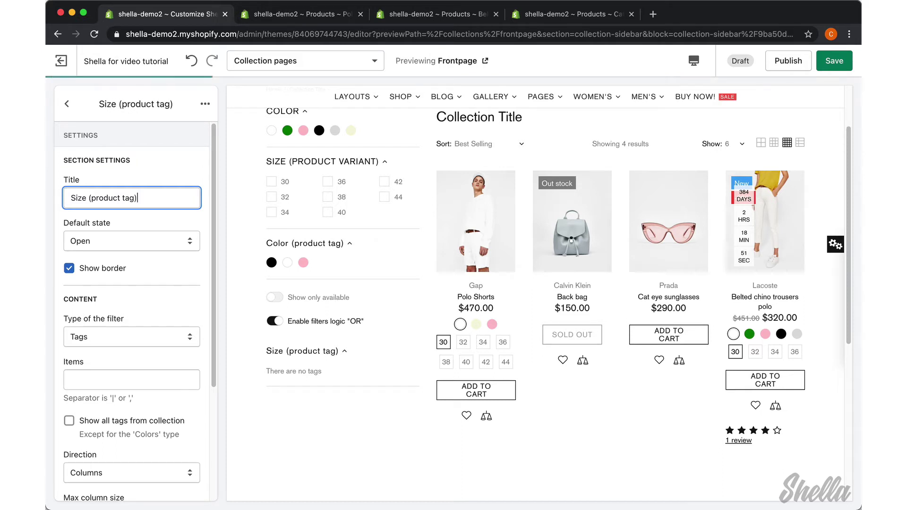
Keep the filter type as Tags and enter items 30|32|34|36|38|40|42|44
left_click(108, 338)
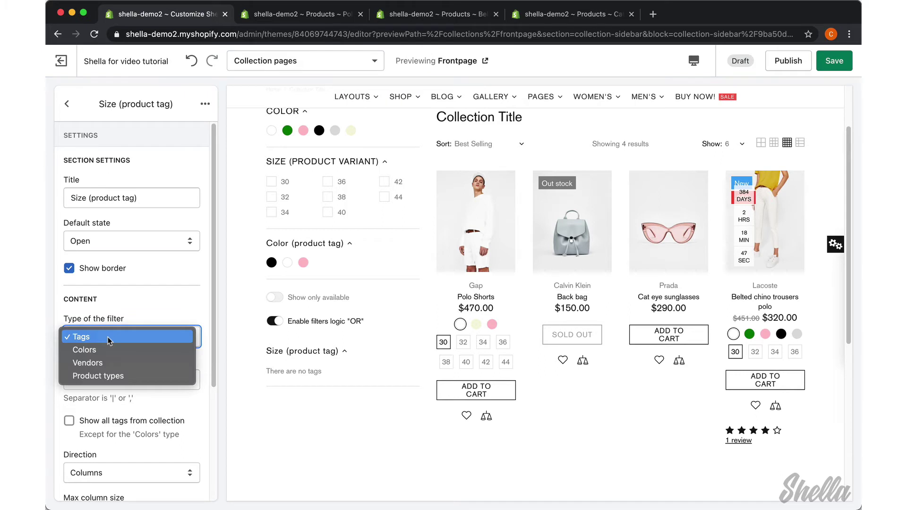
left_click(107, 336)
left_click(98, 380)
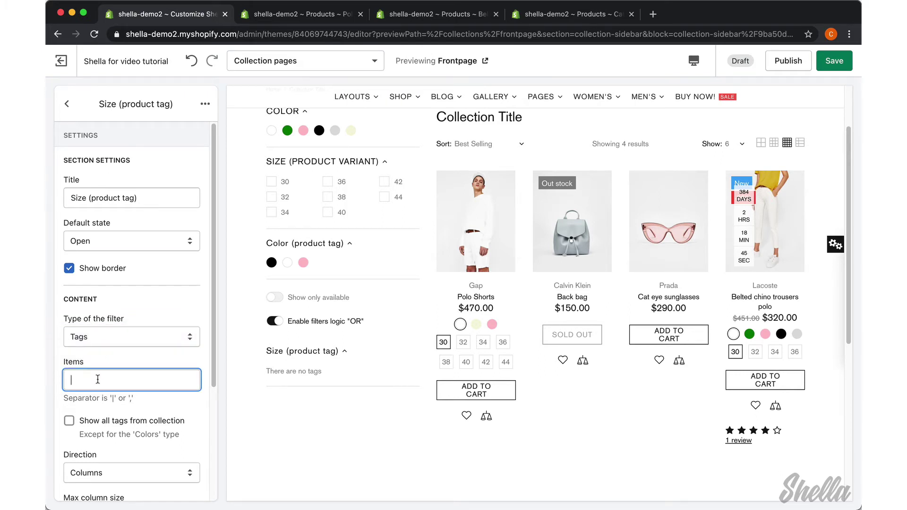
type("30|32")
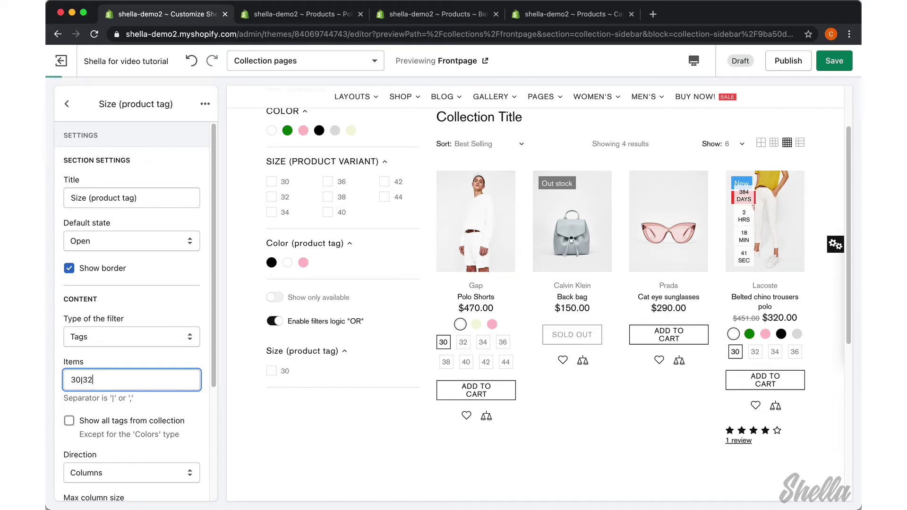
type("|34")
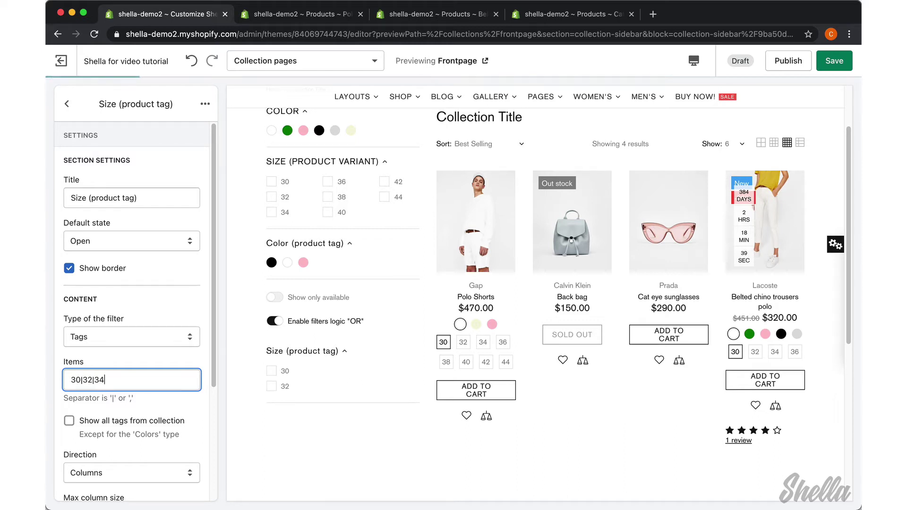
type("|36|")
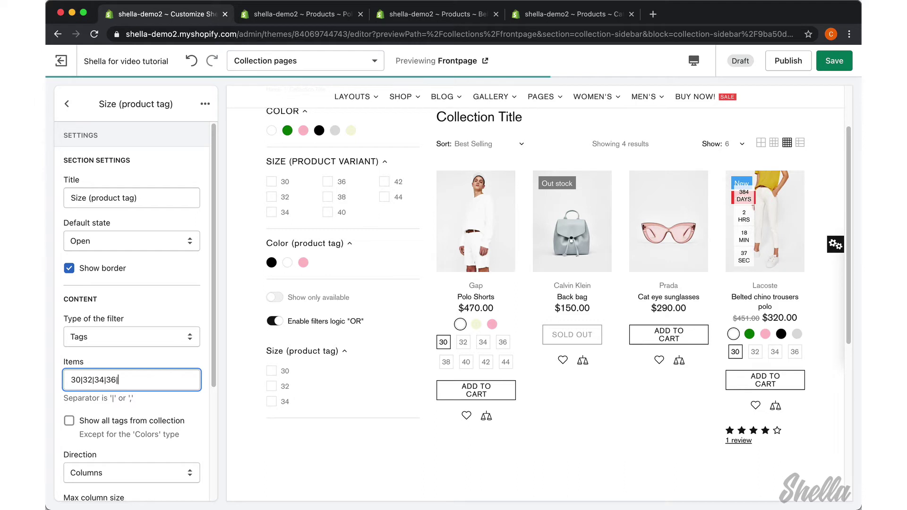
type("38|40|4")
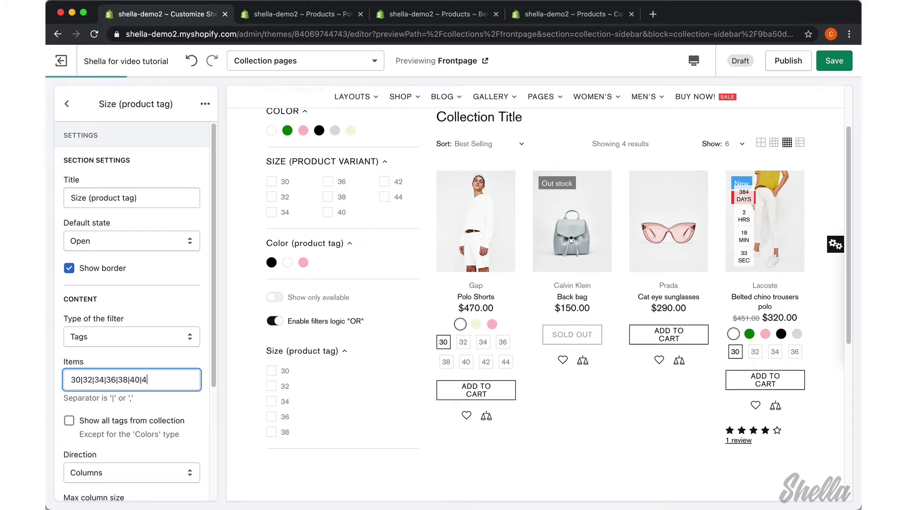
type("2|44")
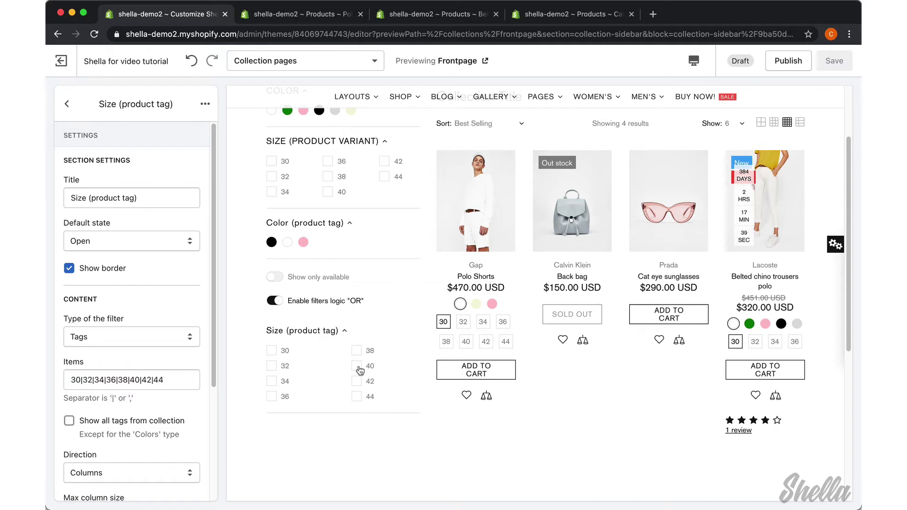
Filter the preview by size tag 40, leaving Polo Shorts and Belted chino trousers polo
left_click(359, 368)
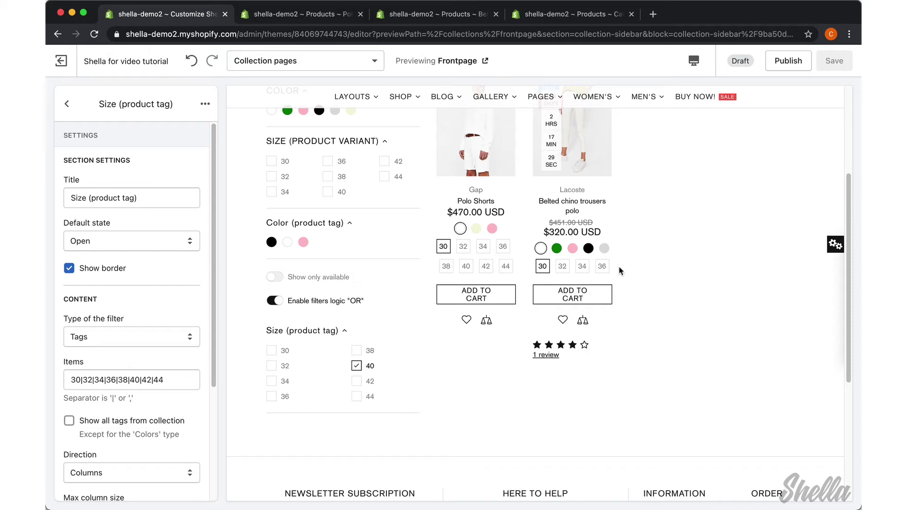
scroll(642, 284, "up", 5)
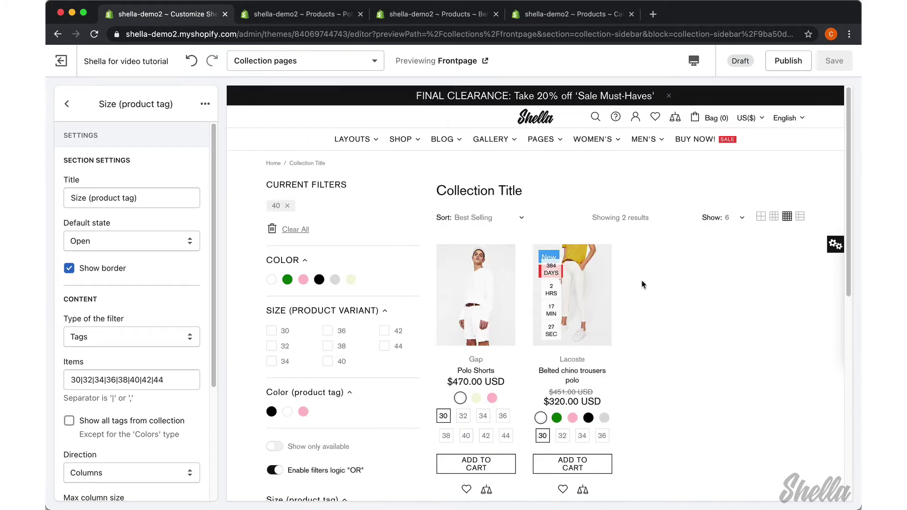
scroll(642, 284, "down", 1)
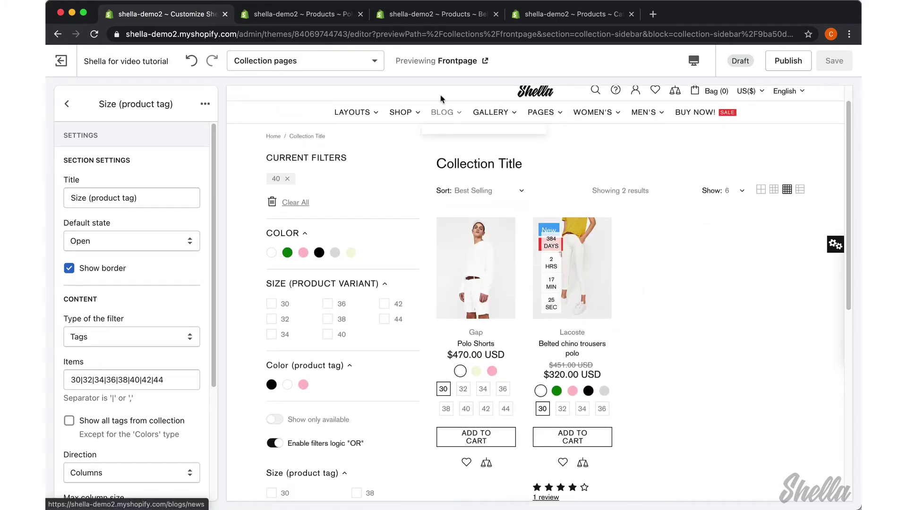
Remove the 40 and 38 tags from the Belted chino trousers polo product and save
left_click(412, 16)
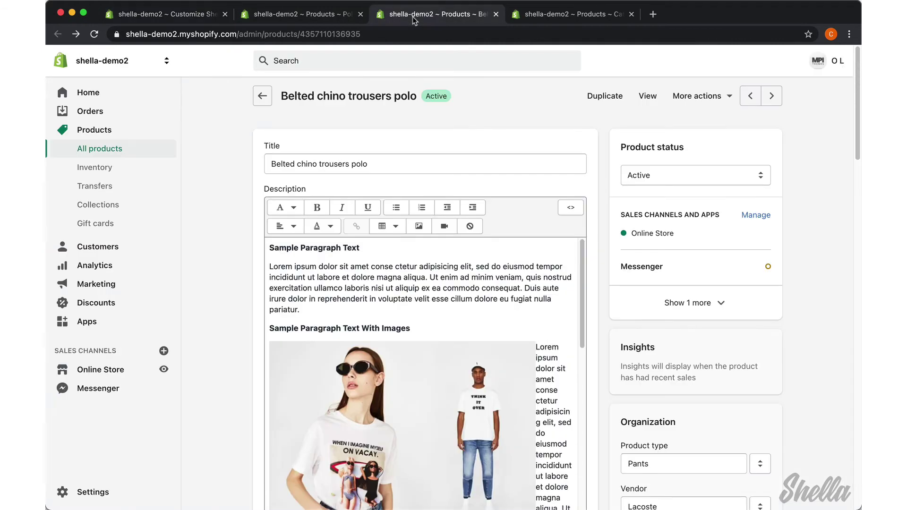
scroll(605, 280, "down", 10)
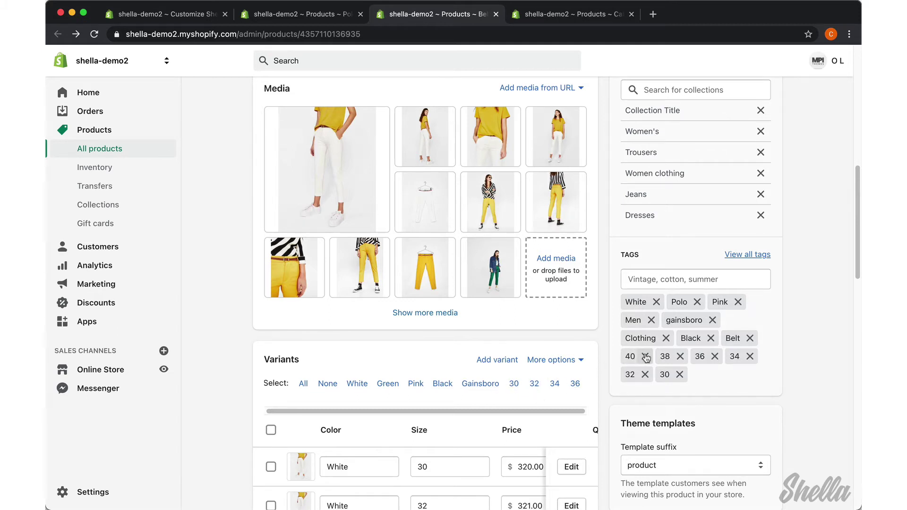
left_click(645, 357)
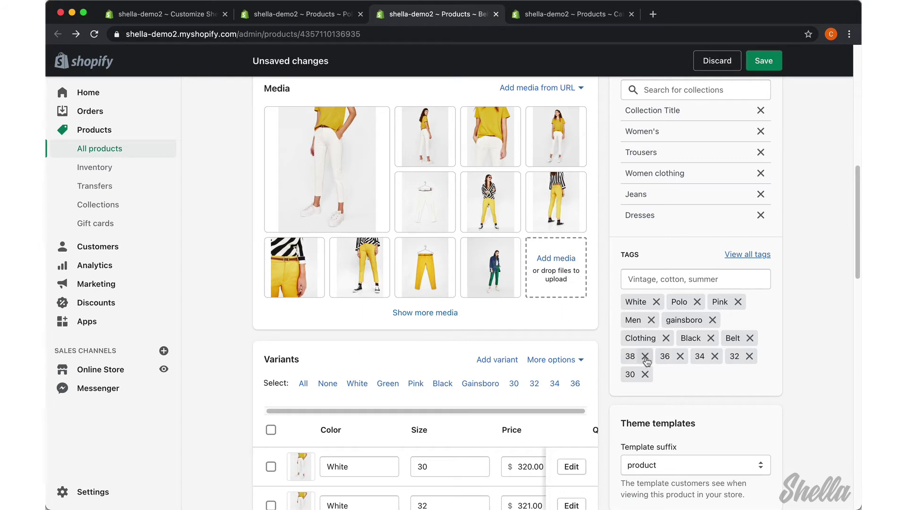
left_click(646, 357)
left_click(764, 67)
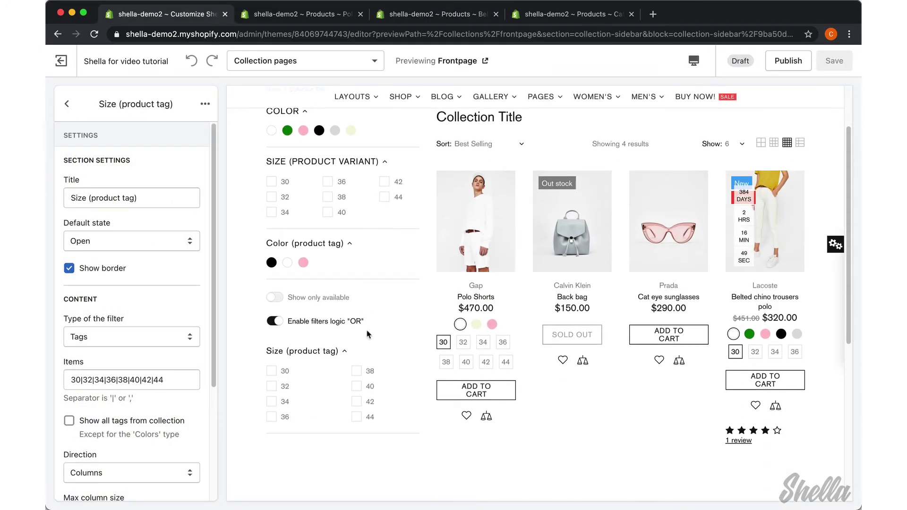
left_click(356, 387)
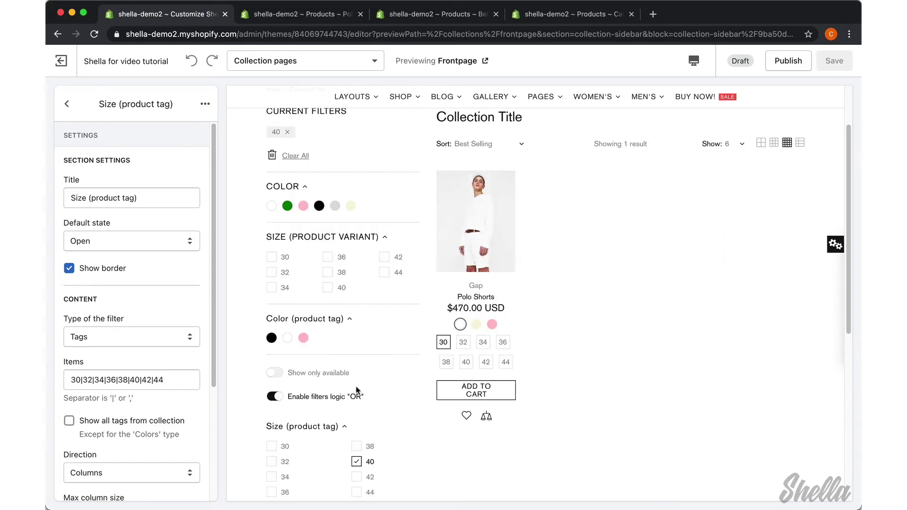
scroll(359, 388, "down", 3)
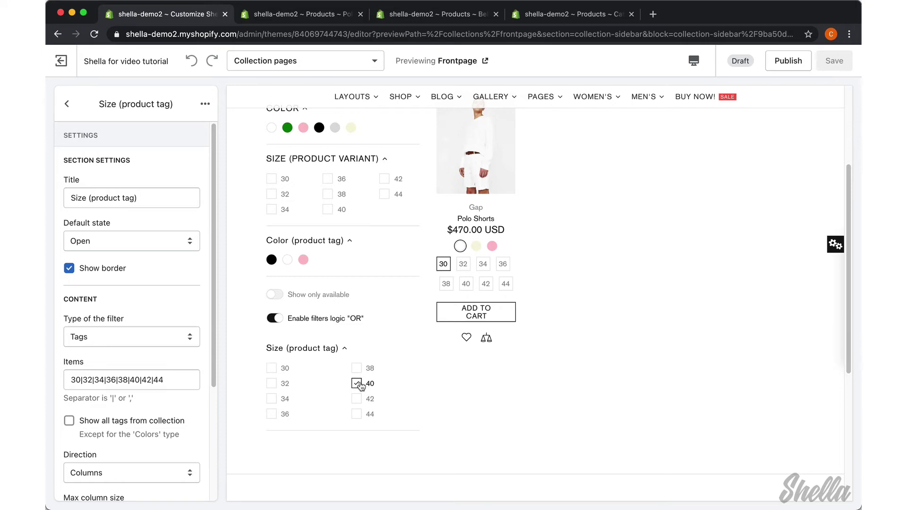
left_click(358, 385)
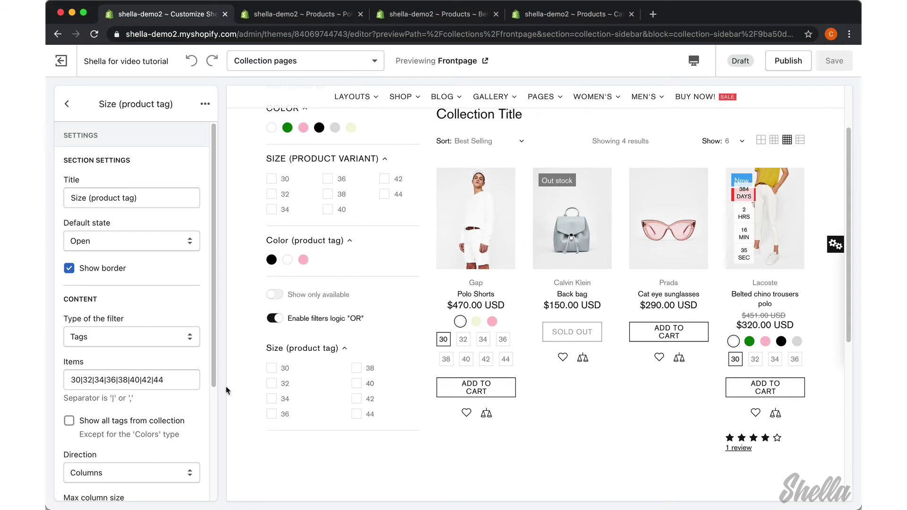
scroll(171, 414, "down", 1)
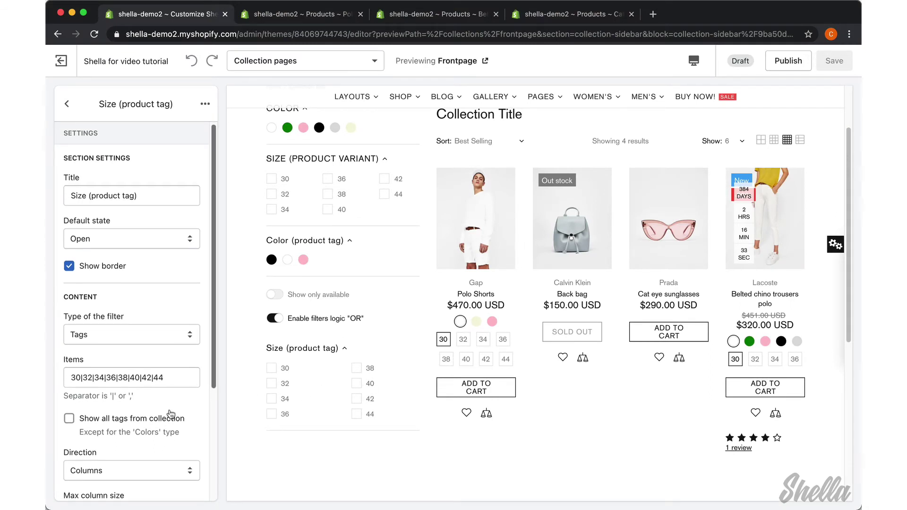
scroll(171, 414, "down", 2)
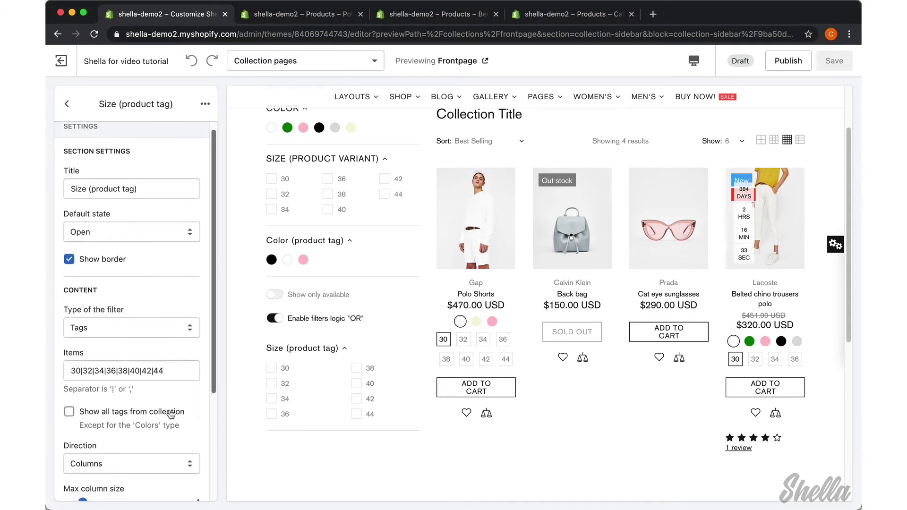
Add a new Filters block to the sidebar titled 'All product tags'
left_click(67, 105)
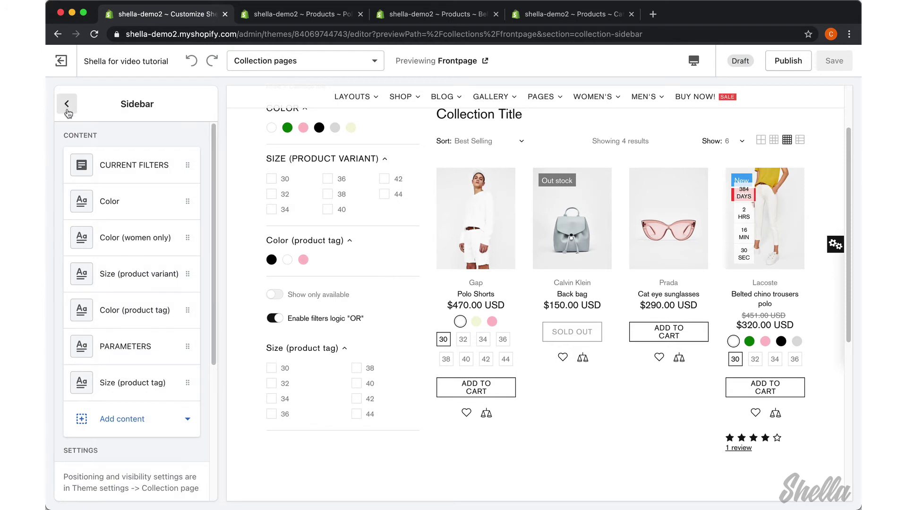
left_click(145, 425)
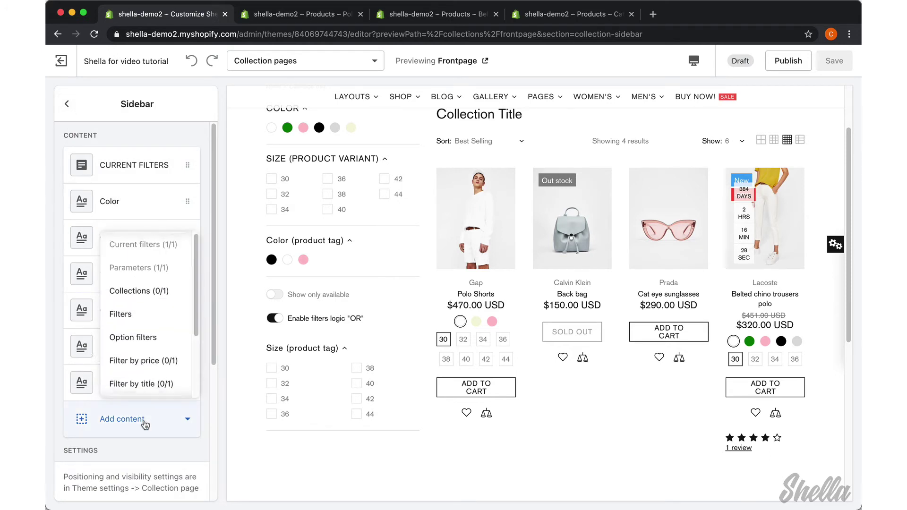
left_click(154, 326)
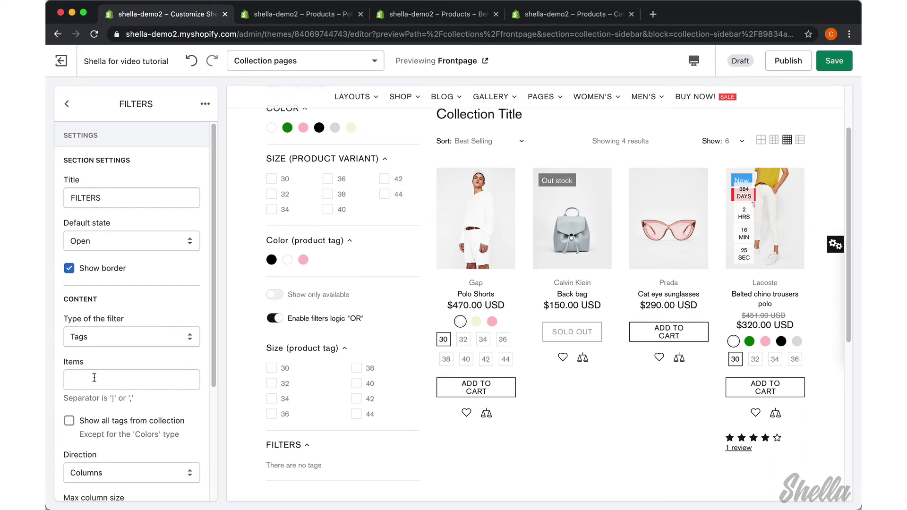
left_click(94, 377)
scroll(95, 377, "down", 1)
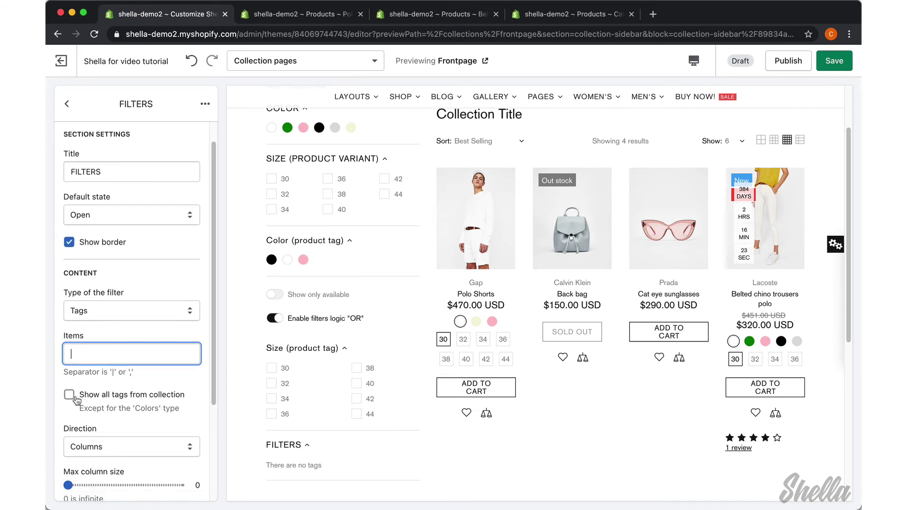
left_click_drag(124, 169, 54, 174)
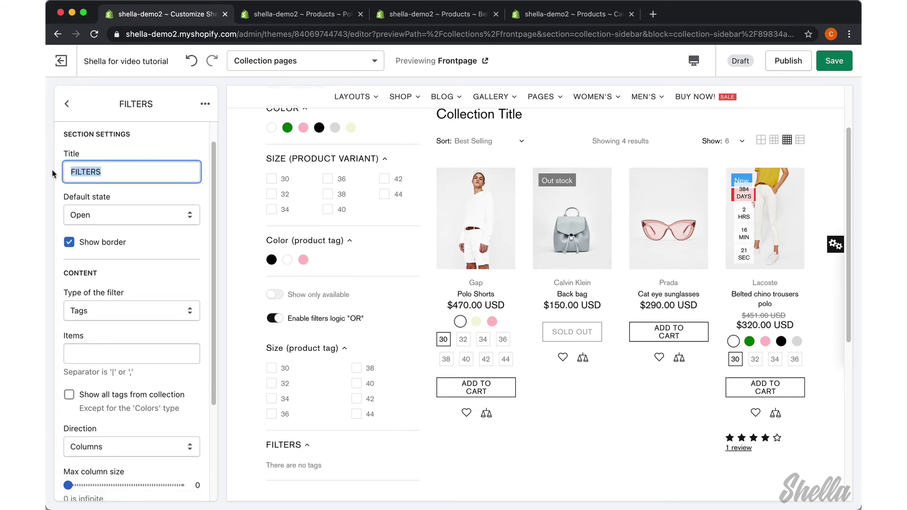
type("All ta")
key("BackSpace")
key("BackSpace")
type("product tags")
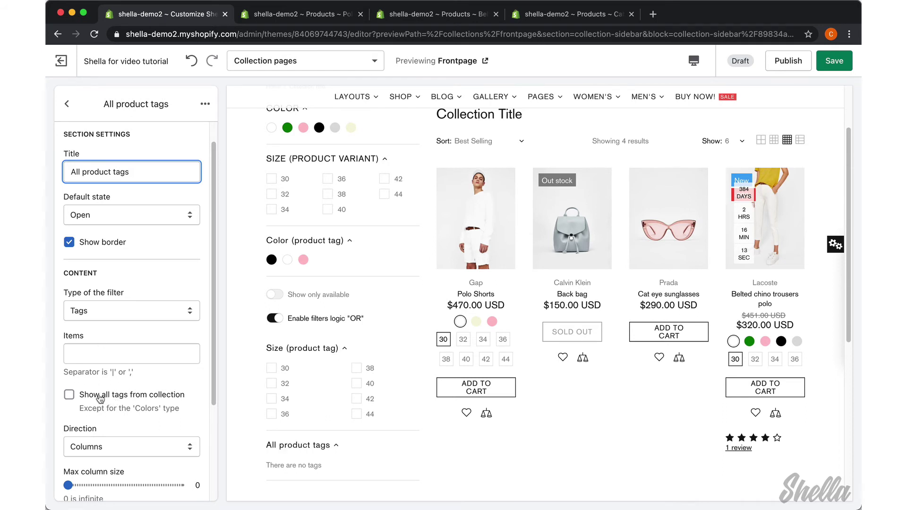
Make the All product tags filter show all collection tags, laid out in rows
left_click(70, 395)
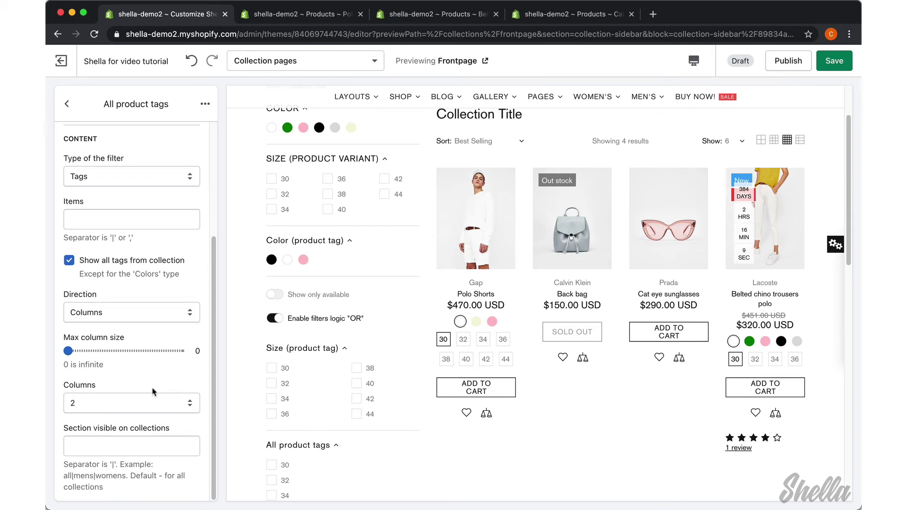
left_click(133, 319)
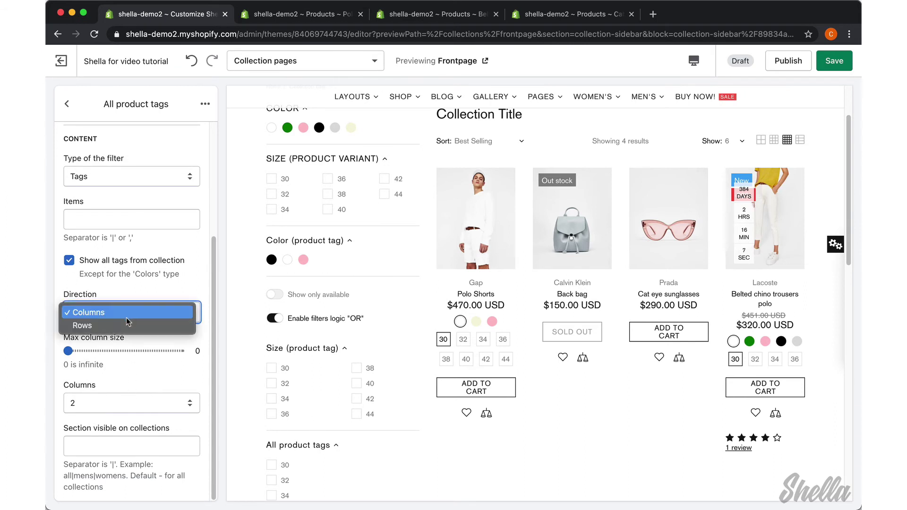
left_click(123, 324)
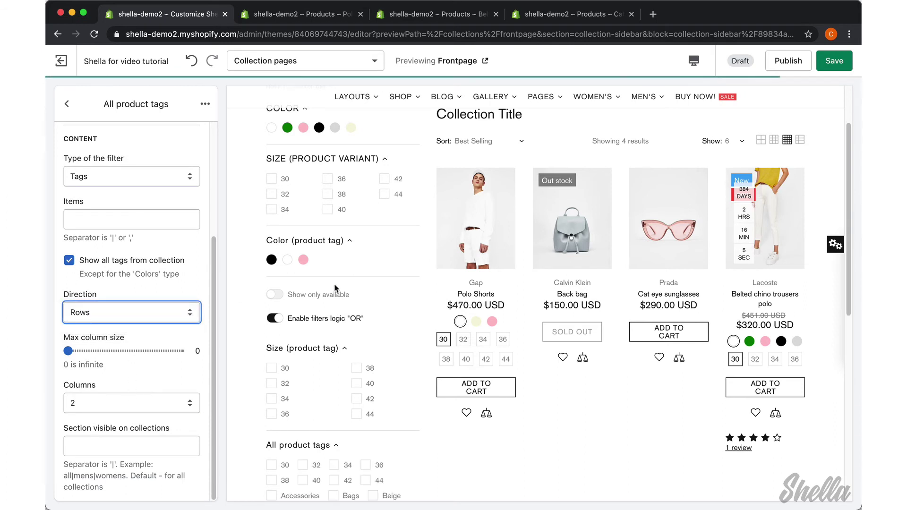
scroll(347, 313, "down", 5)
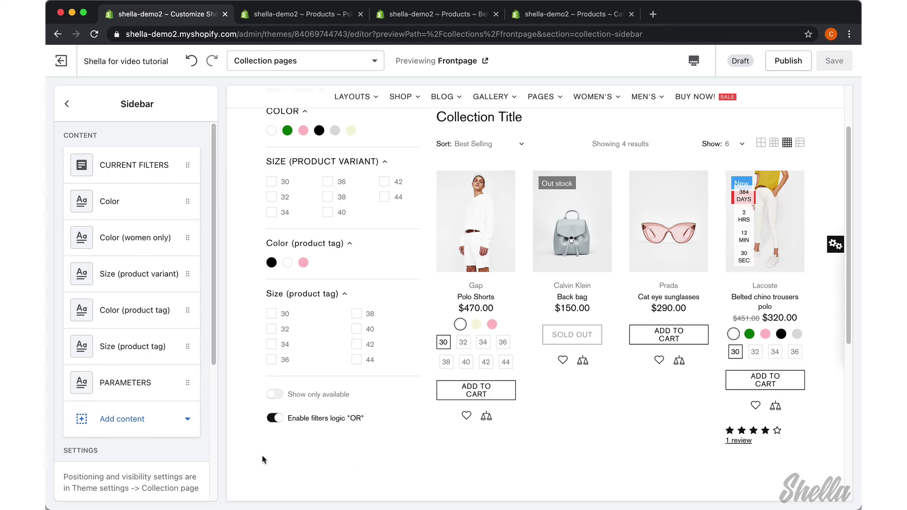
Add a Vendors-type filter titled 'Vendor (product field)' showing all vendors from the collection
left_click(173, 424)
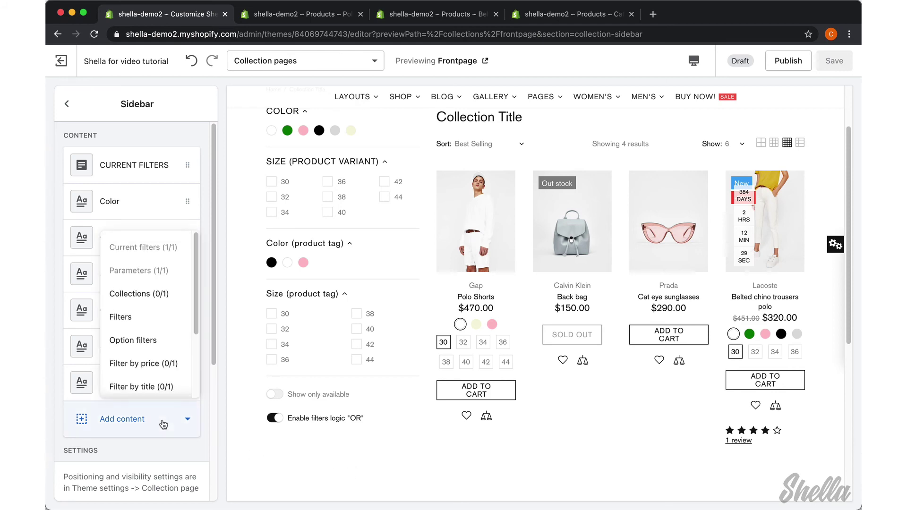
left_click(151, 321)
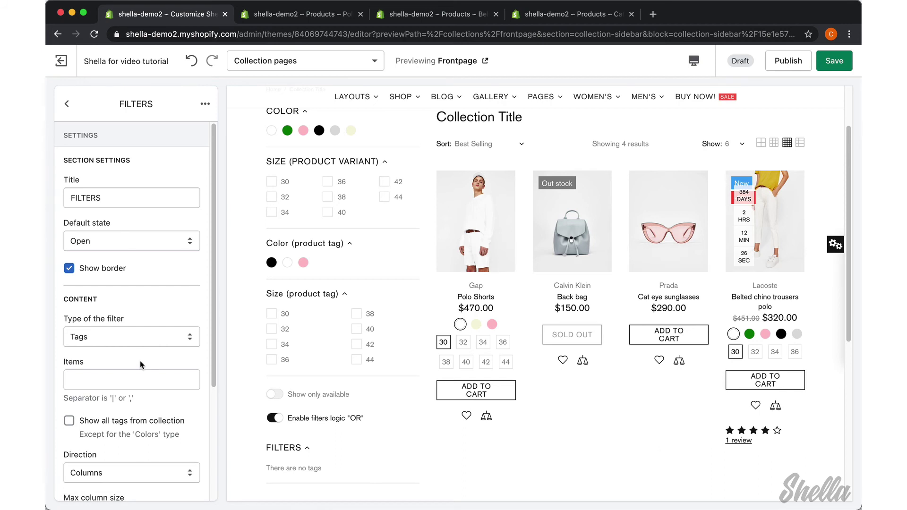
left_click(149, 336)
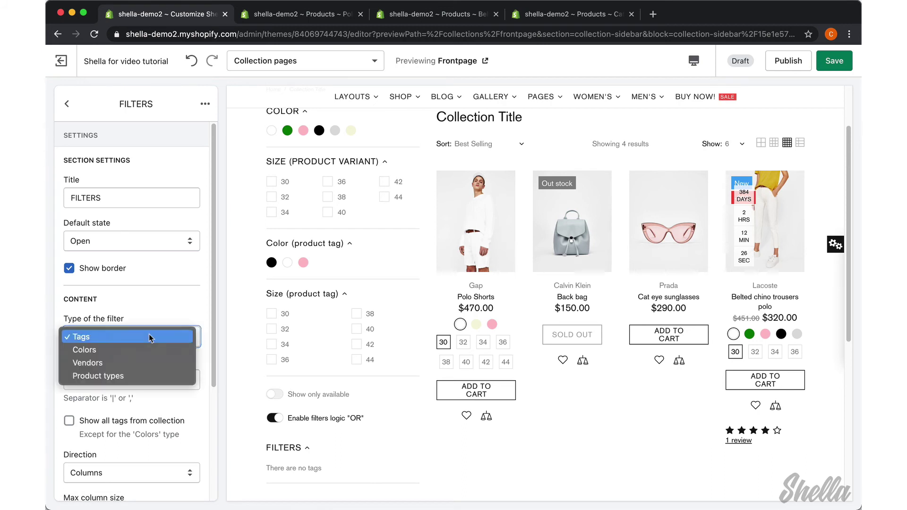
left_click(148, 363)
double_click(150, 203)
type("Vendo")
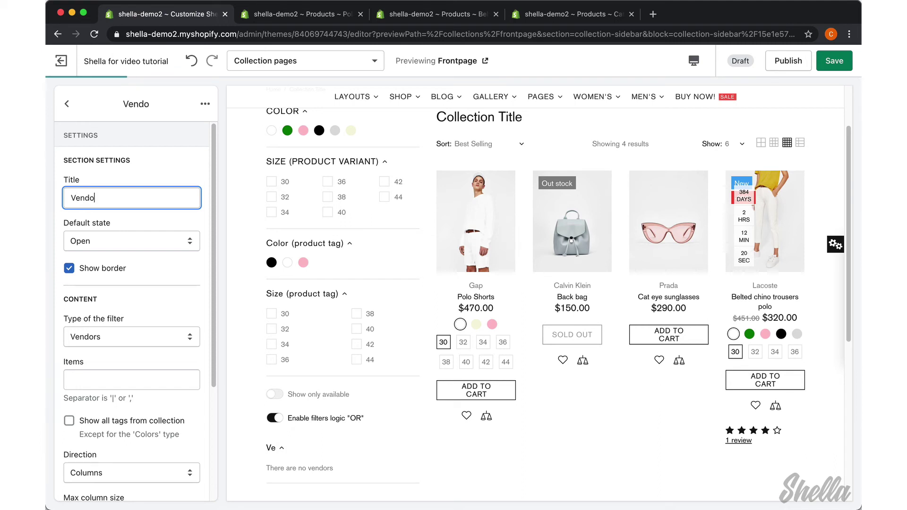
type("r (pro")
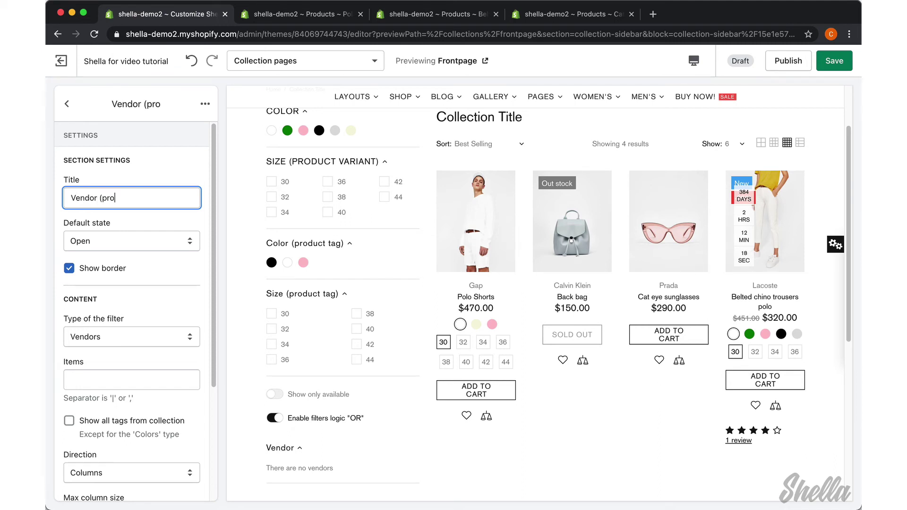
type("duct fi")
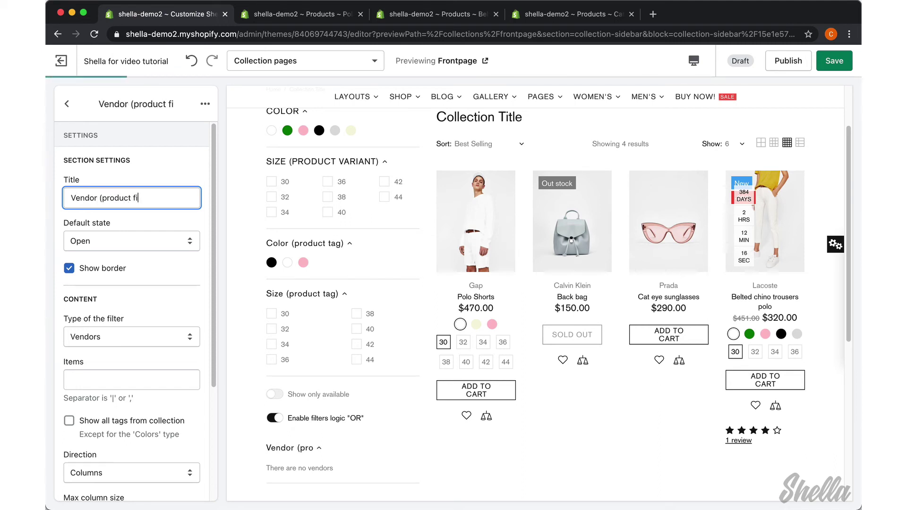
type("eld)")
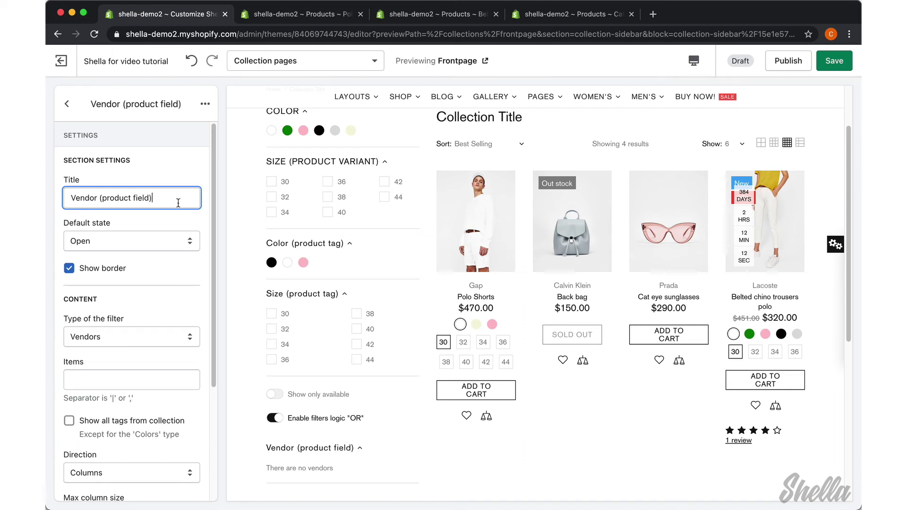
left_click(95, 373)
left_click(69, 420)
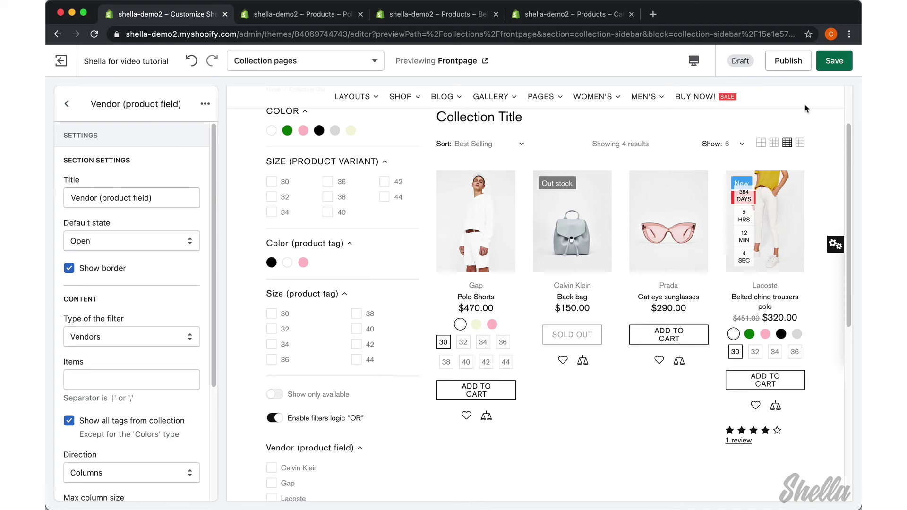
scroll(297, 405, "down", 3)
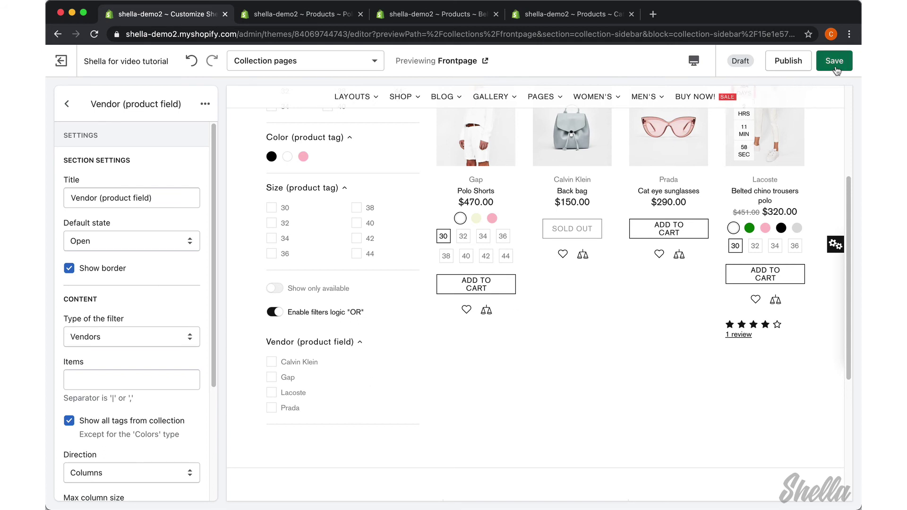
left_click(67, 104)
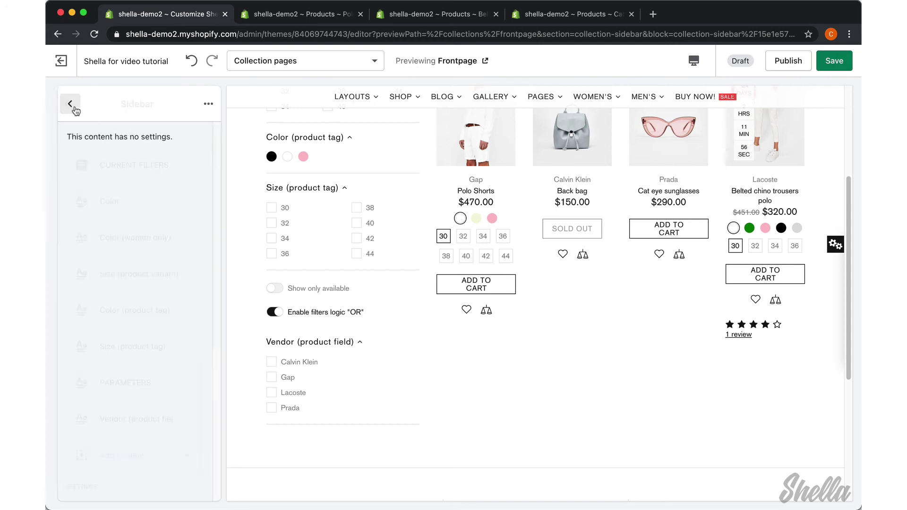
Move the Vendor filter under Current filters and filter the preview by Prada
left_click_drag(184, 419, 192, 197)
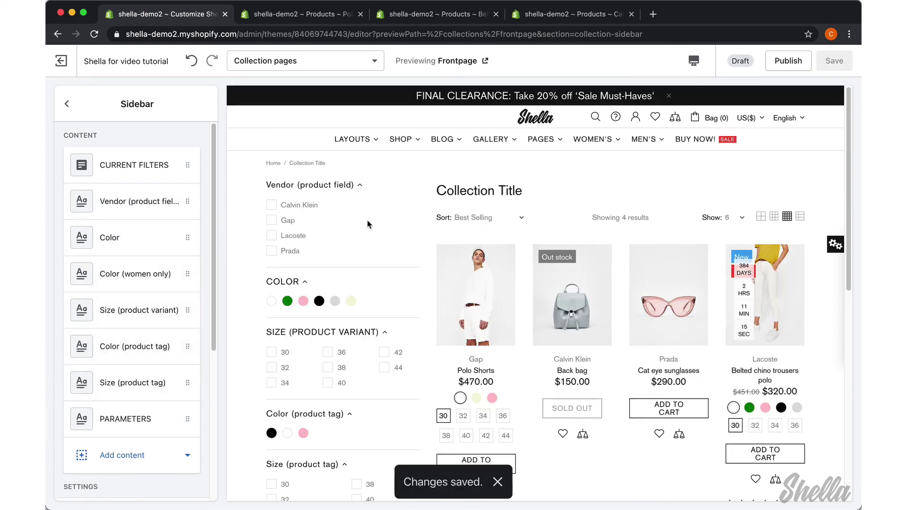
left_click(276, 252)
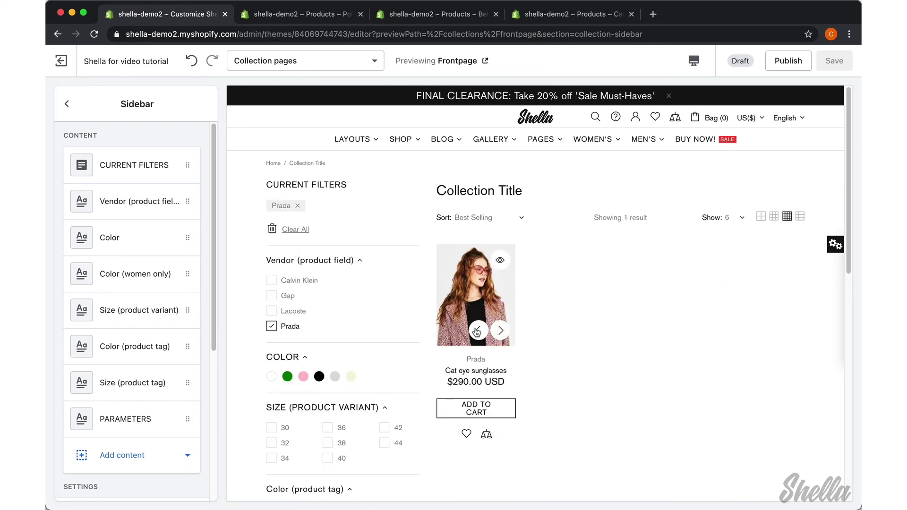
left_click(553, 17)
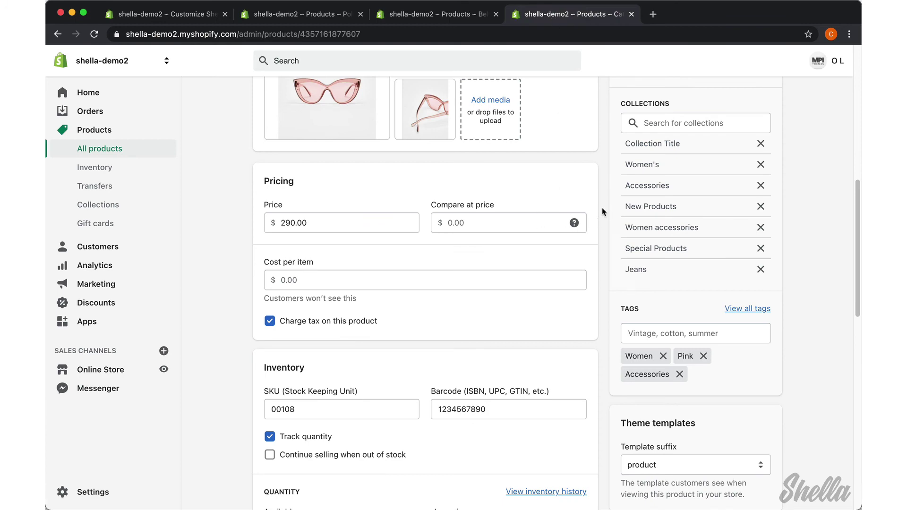
Confirm the Cat eye sunglasses' Organization vendor reads Prada
scroll(603, 212, "up", 3)
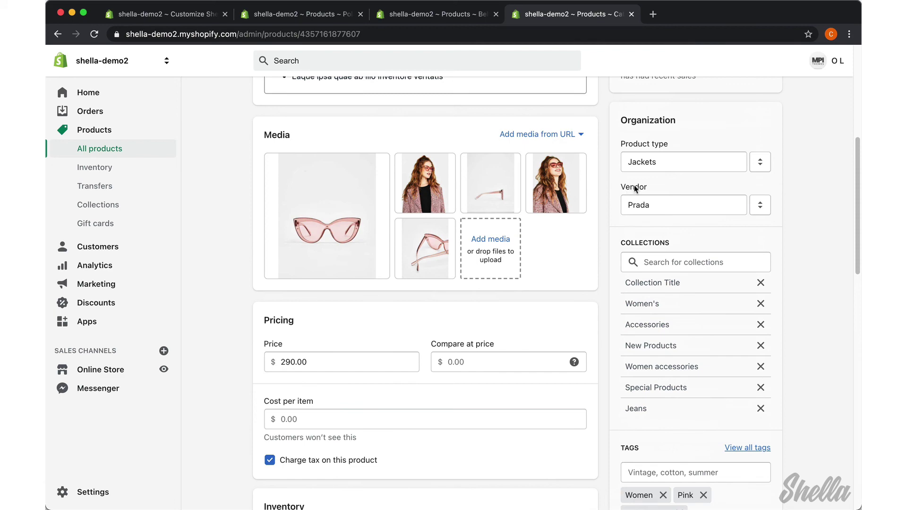
left_click(652, 204)
double_click(652, 205)
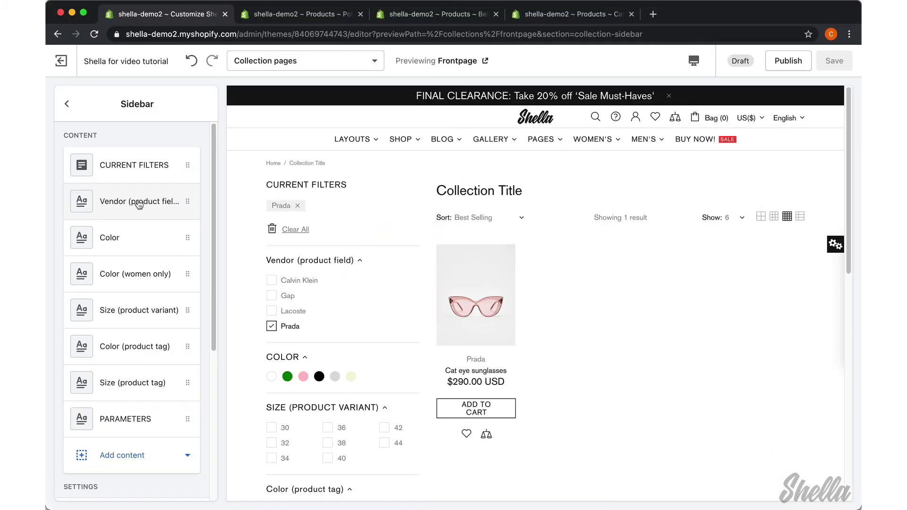
Change the Vendor block to list Product types and retitle it 'Product type'
left_click(138, 200)
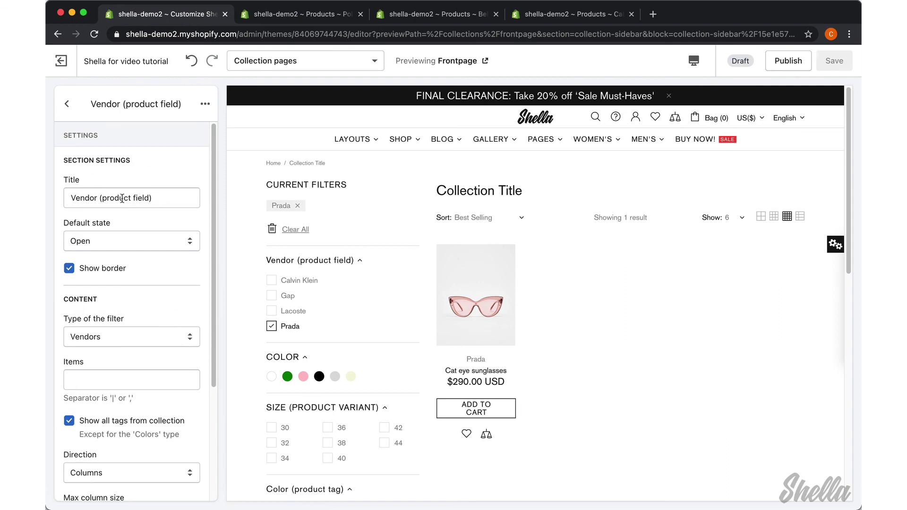
double_click(97, 197)
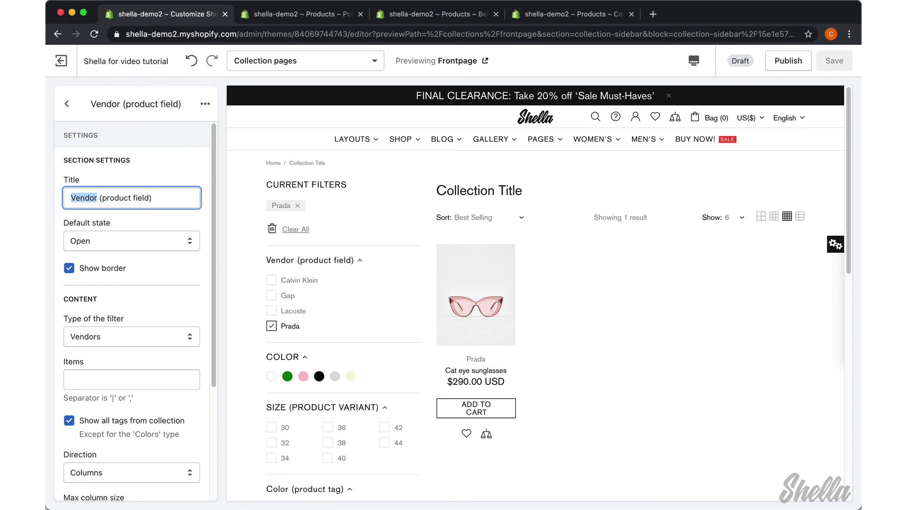
left_click(170, 338)
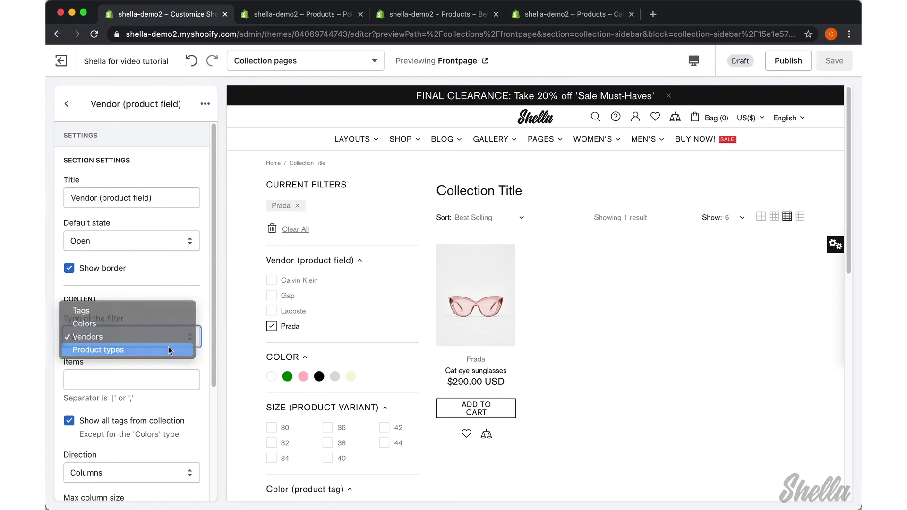
left_click(168, 347)
double_click(84, 198)
left_click_drag(97, 198, 55, 197)
type("Product")
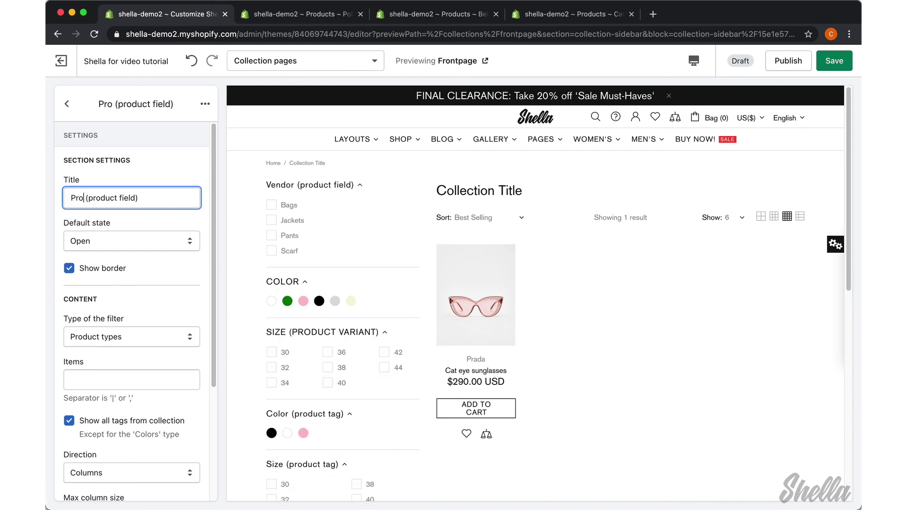
type(" type")
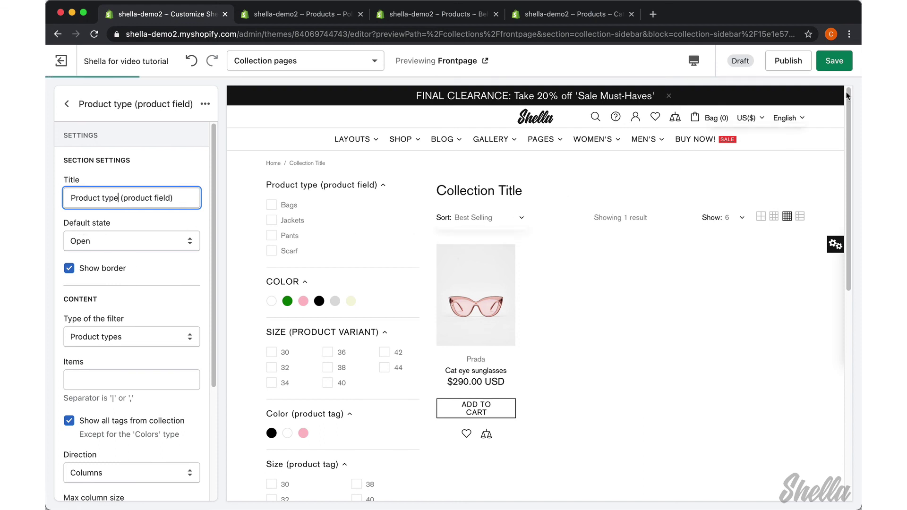
Filter the preview by Pants and verify the chino trousers' product type is Pants
left_click(272, 236)
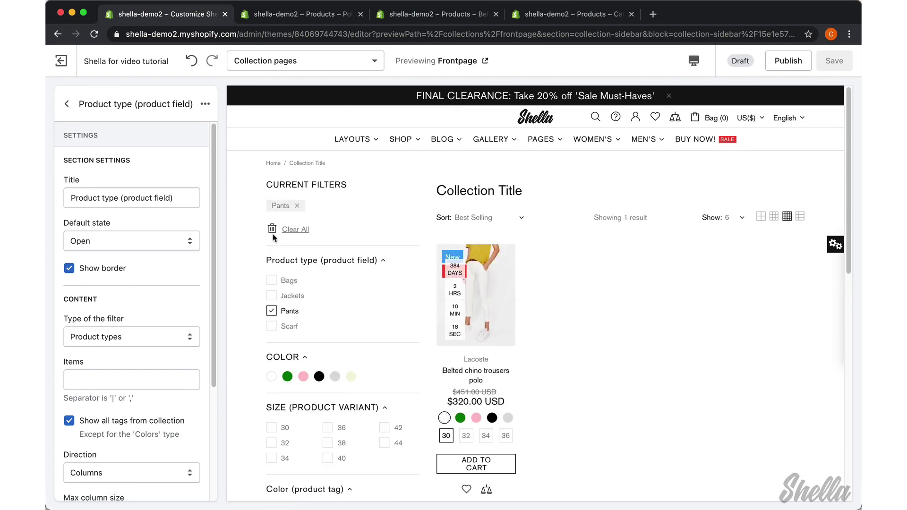
left_click(432, 18)
scroll(814, 312, "down", 6)
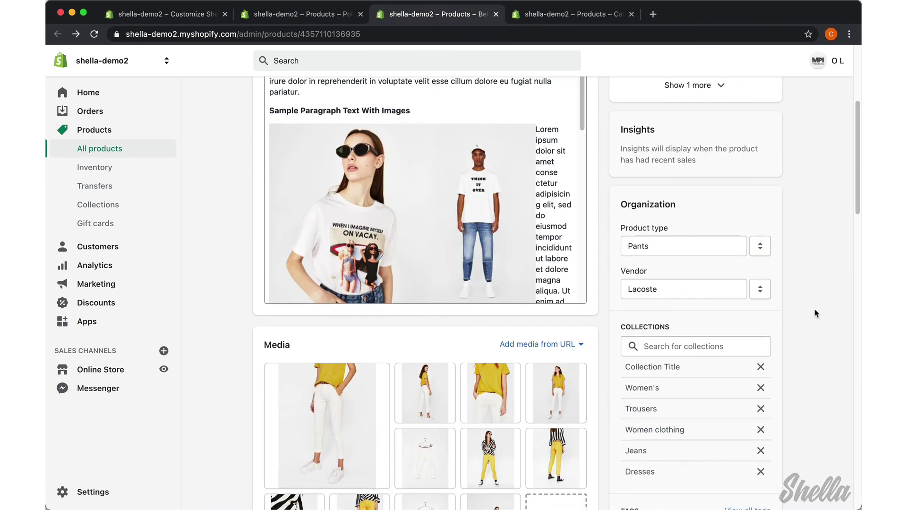
scroll(814, 312, "down", 2)
scroll(814, 312, "up", 3)
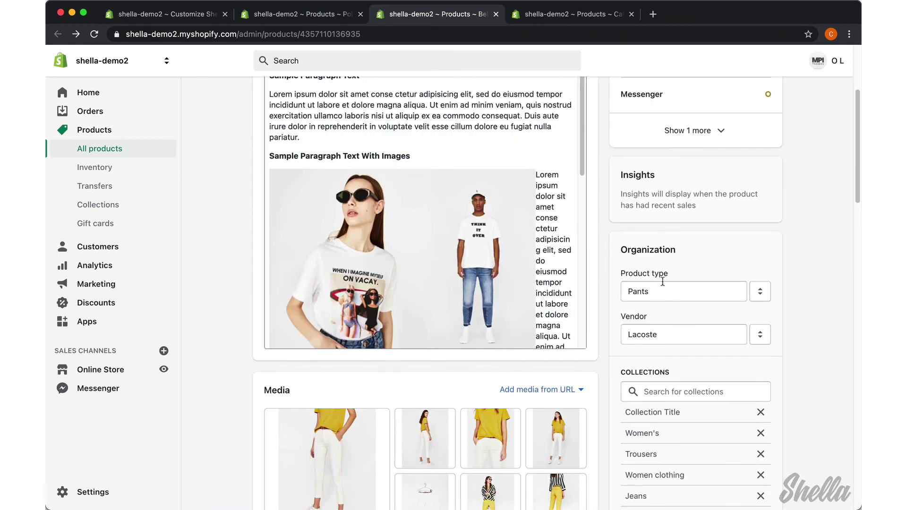